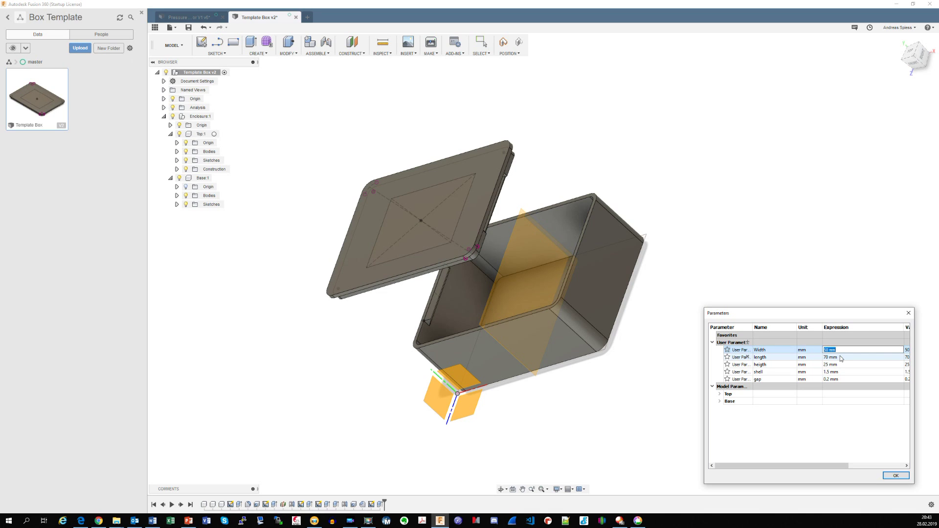
Set the box's Width user parameter to 40 mm and its length parameter to 90 mm
type("40")
key("Return")
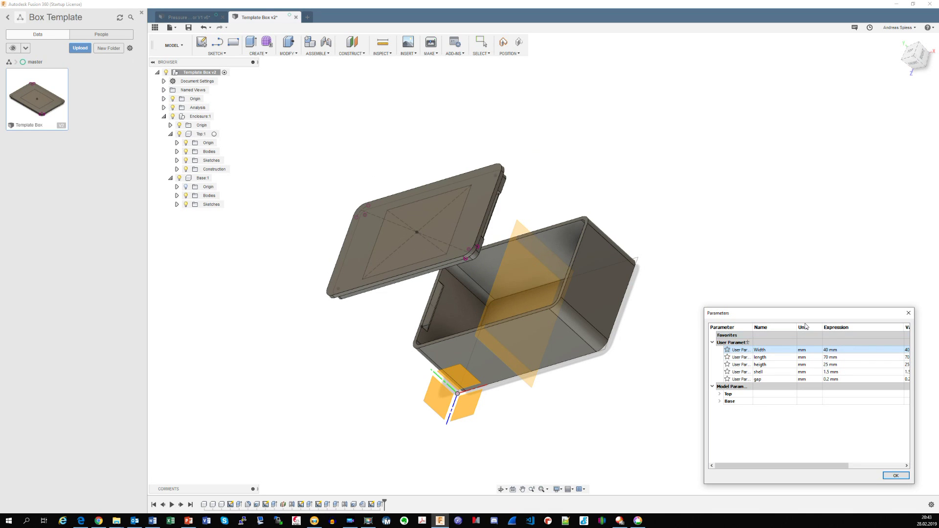
double_click(829, 358)
type("90")
key("Return")
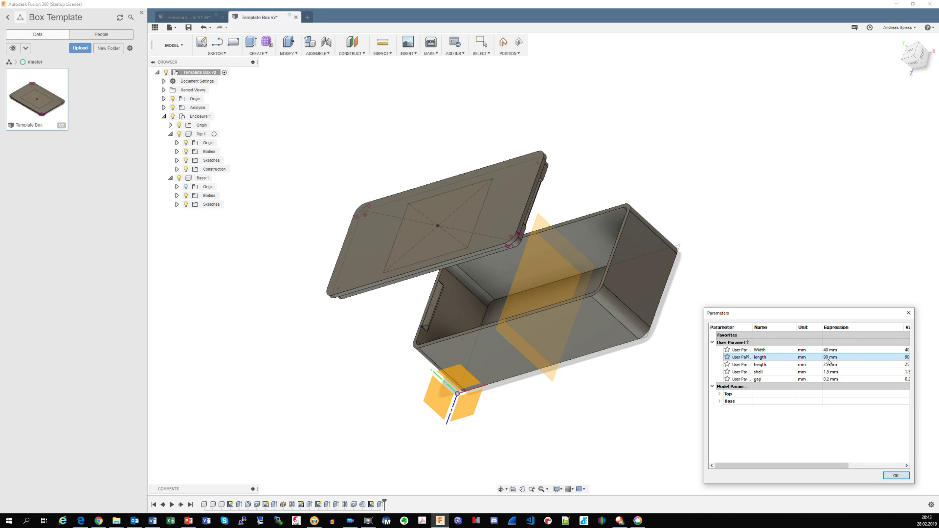
Set the box's heigth user parameter to 5 mm
left_click(827, 366)
double_click(827, 365)
type("5")
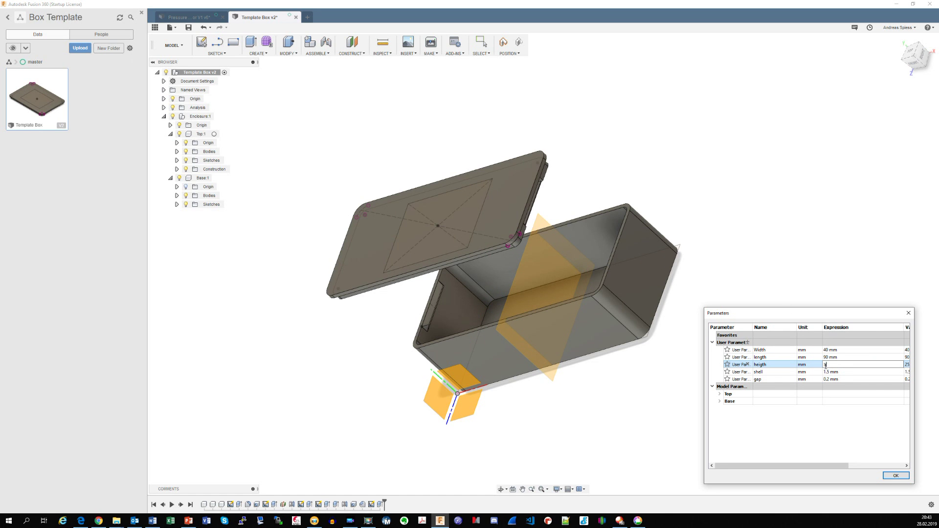
key("Return")
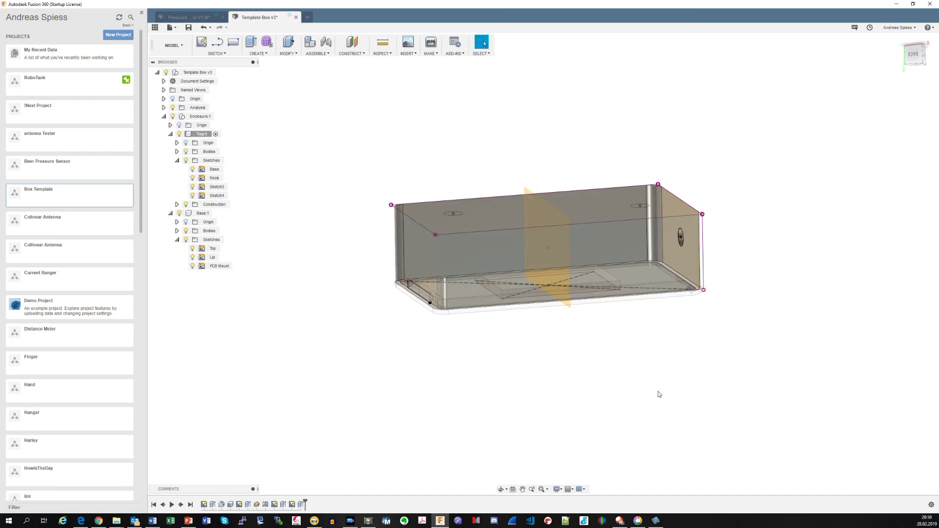
left_click(580, 285)
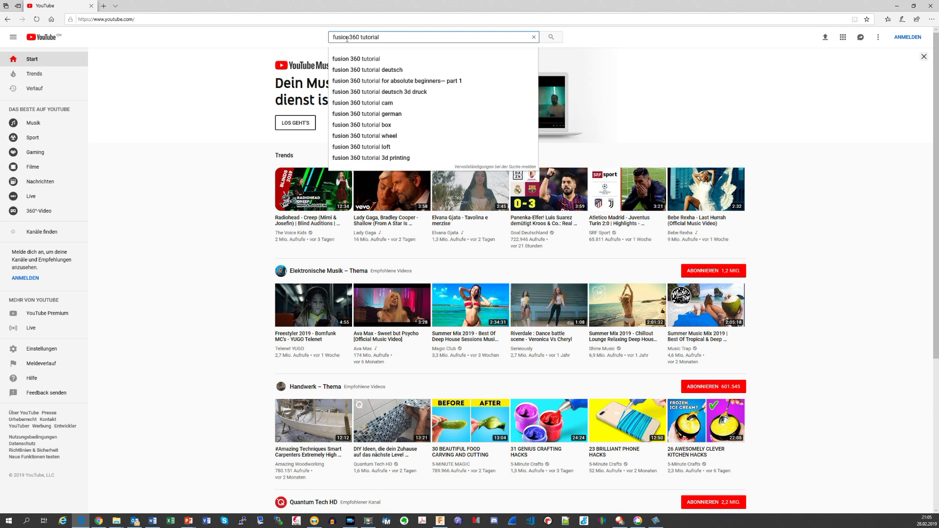
Search YouTube for "fusion360 tutorial" and browse through the results
key("Return")
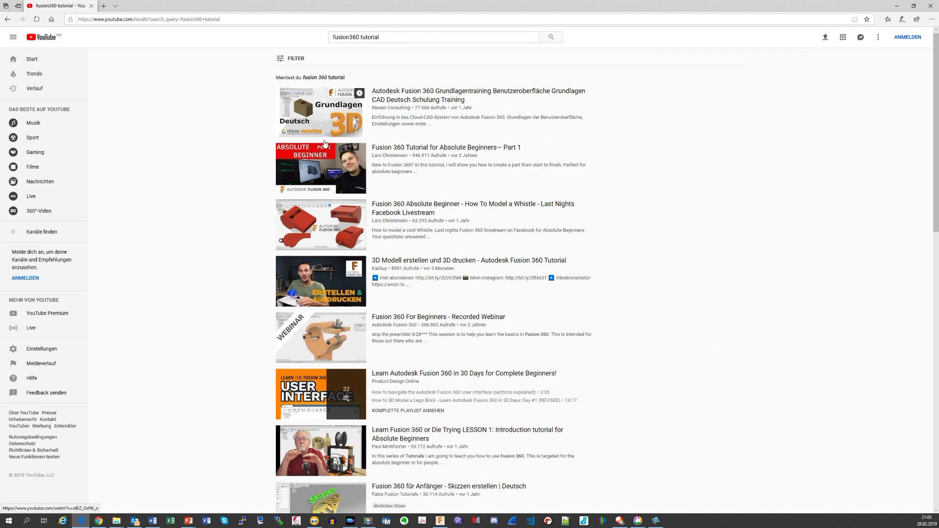
scroll(330, 181, "down", 7)
scroll(330, 181, "down", 15)
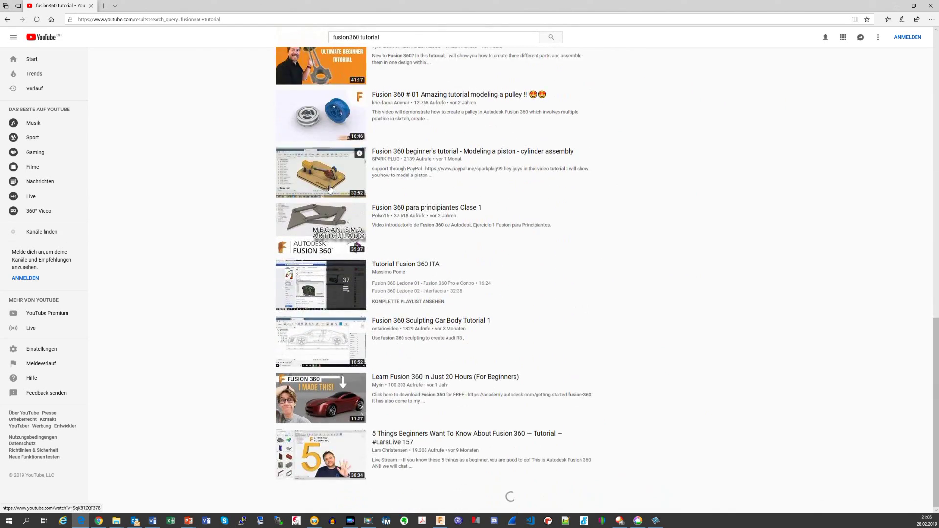
scroll(331, 197, "down", 8)
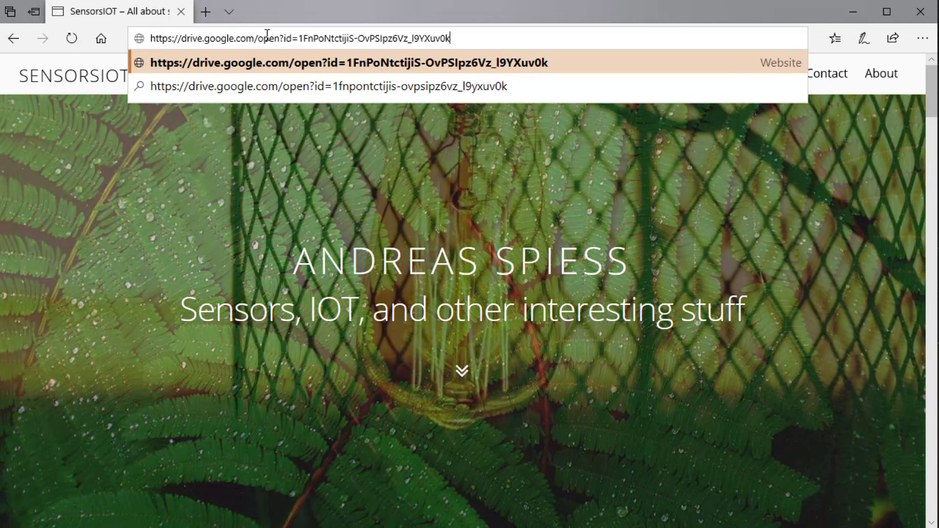
Open the Google Drive link to Template Box.f3d and save the downloaded file on the computer
key("Return")
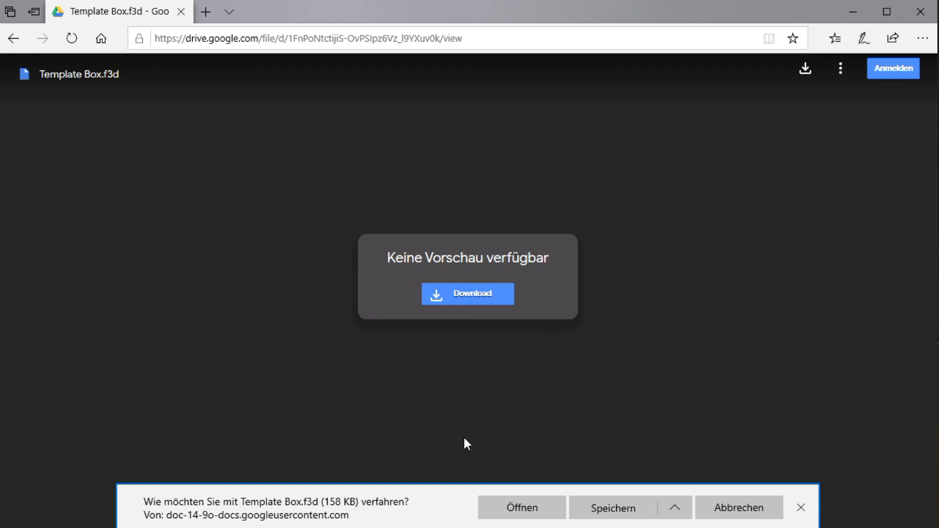
left_click(616, 511)
left_click(563, 509)
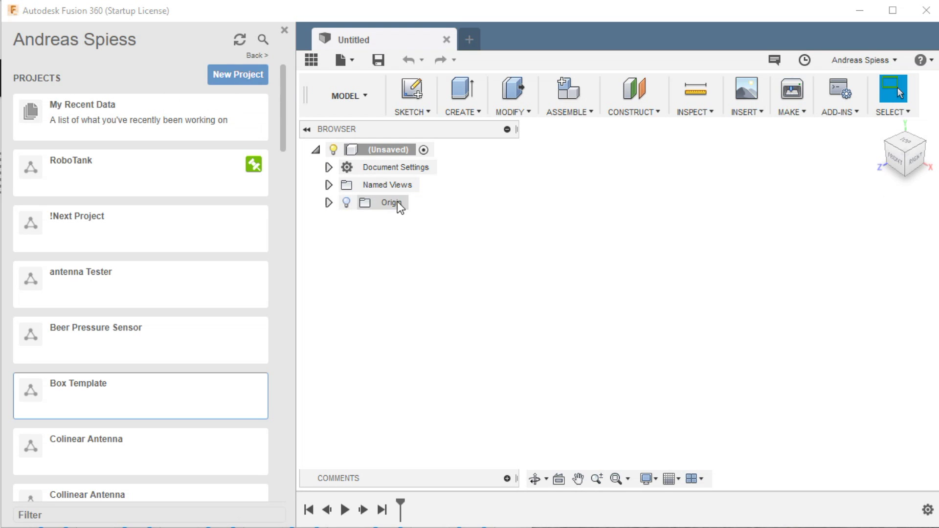
Switch to Fusion 360 and create a new project named Box Template
left_click(236, 75)
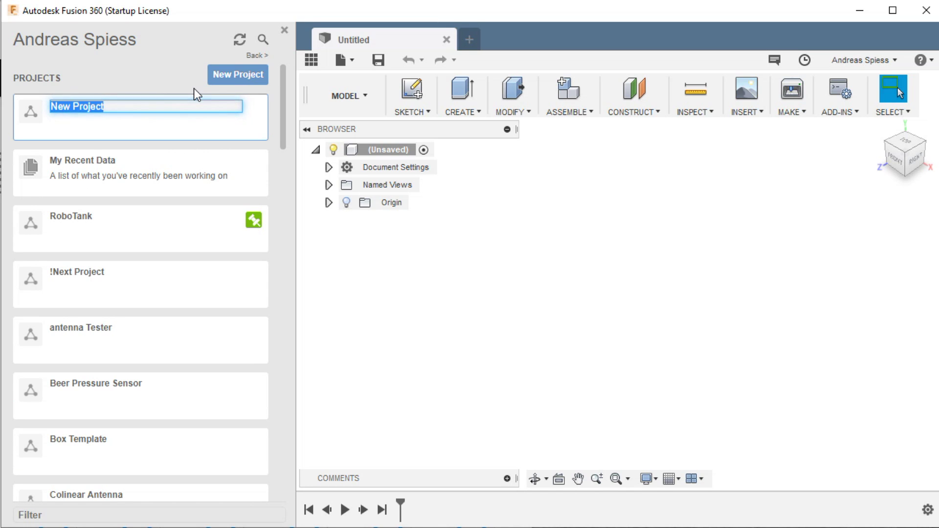
type("Box ")
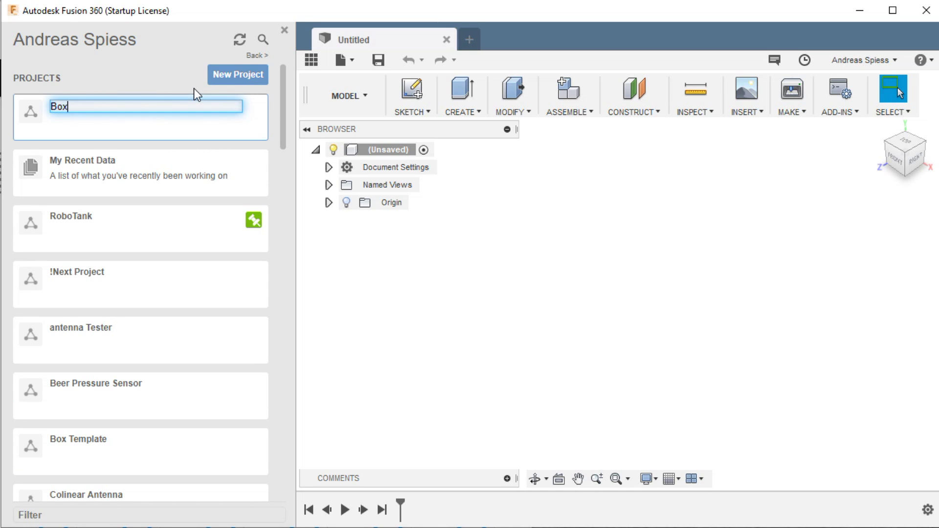
type("Template")
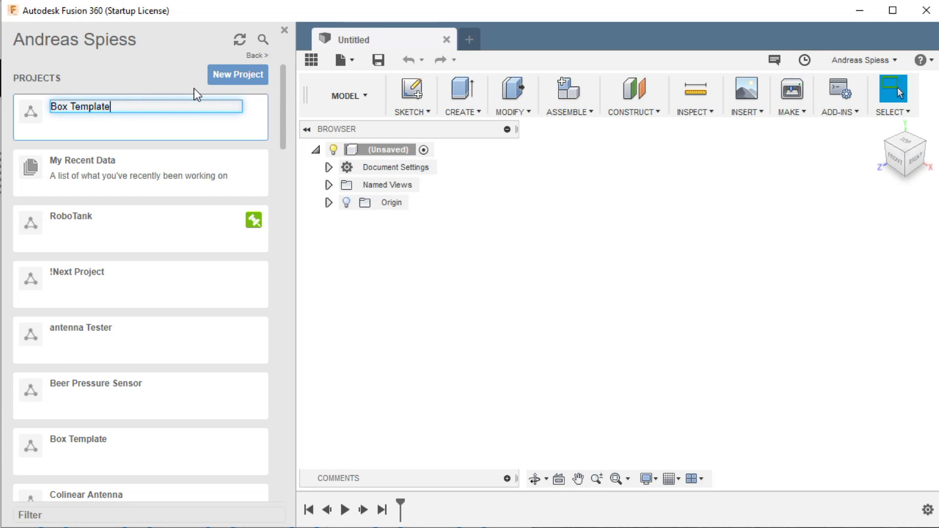
key("Return")
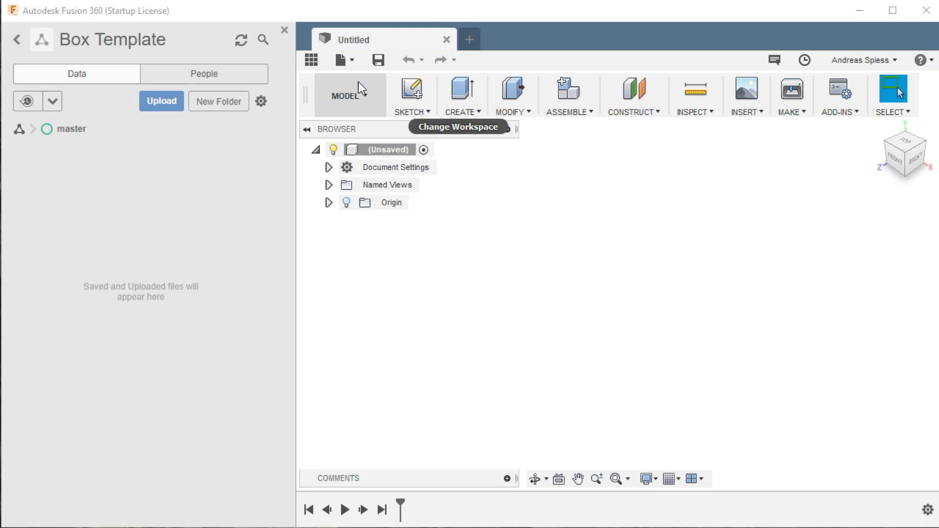
Open the downloaded Template Box design file from the local computer
left_click(347, 62)
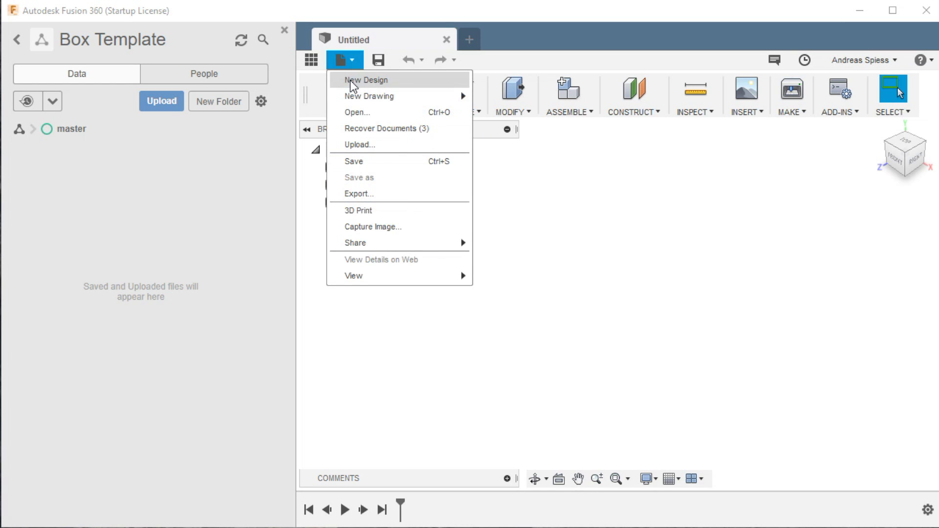
left_click(353, 113)
left_click(264, 420)
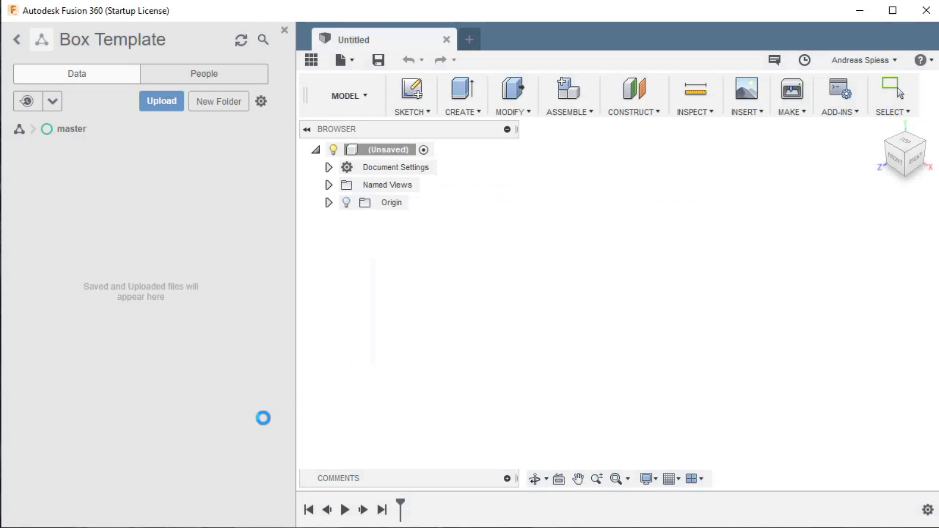
double_click(192, 125)
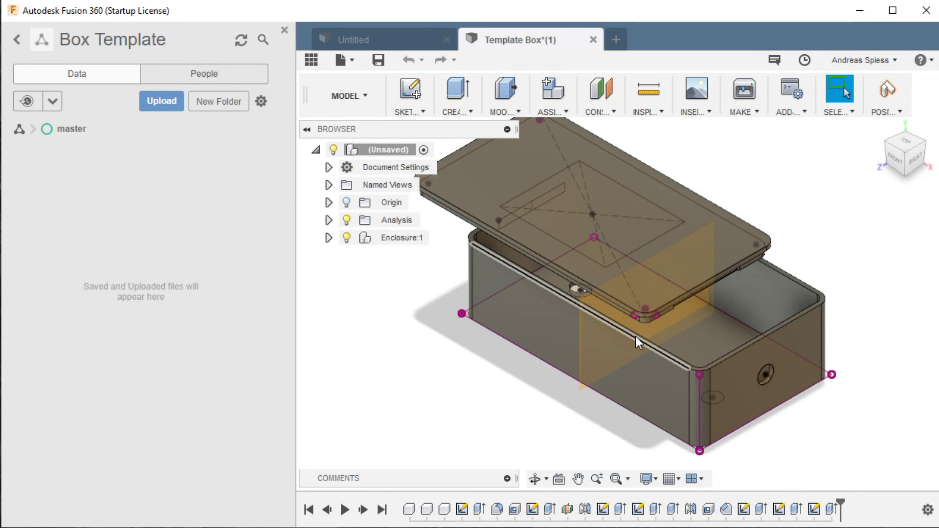
Expand the Enclosure component in the design tree and save the imported Template Box design
middle_click_drag(643, 353, 563, 285, "shift")
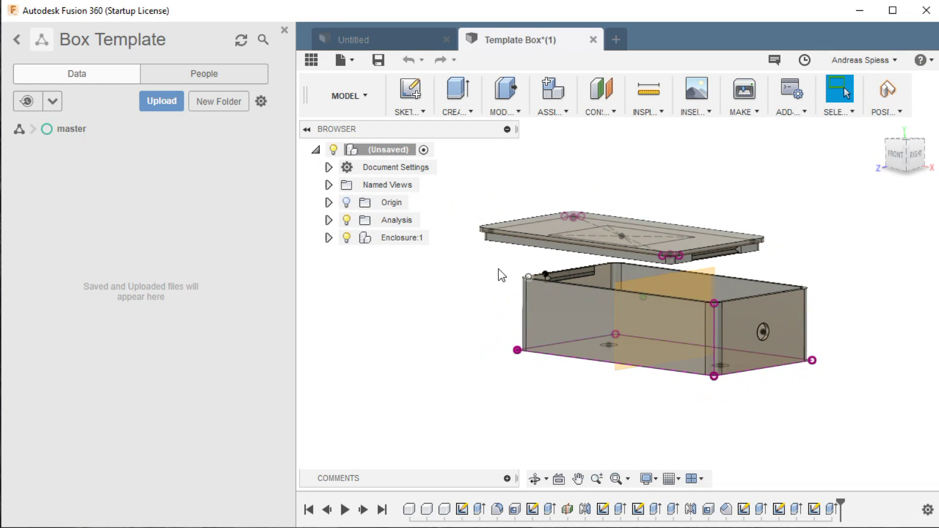
left_click(328, 238)
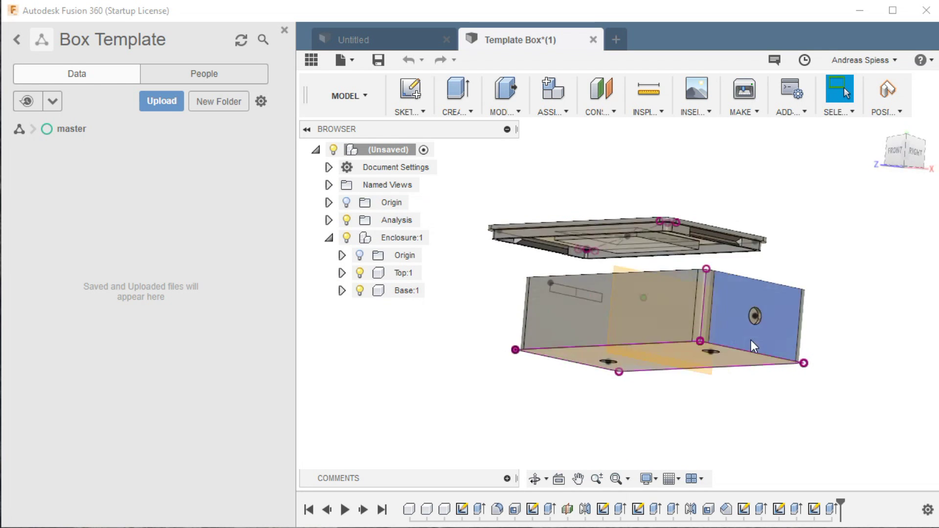
middle_click_drag(751, 339, 629, 360, "shift")
middle_click_drag(738, 295, 763, 289, "shift")
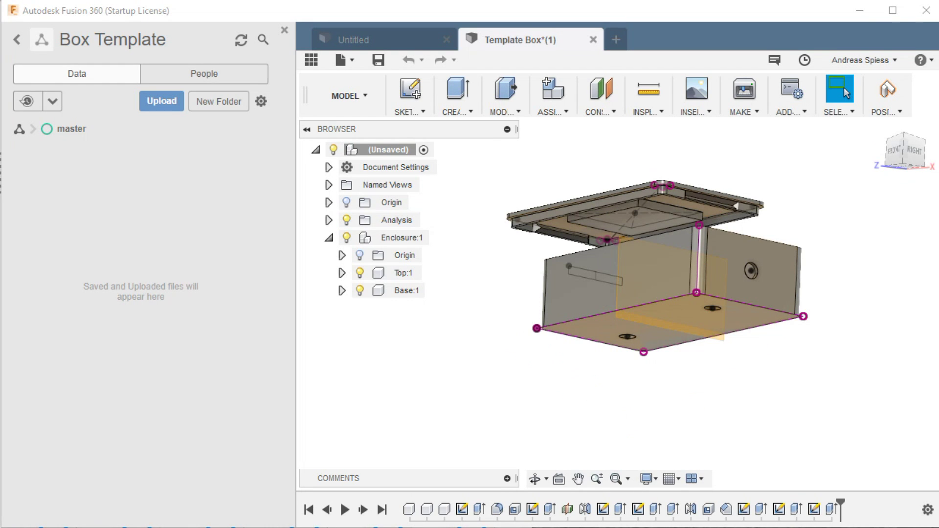
left_click(378, 60)
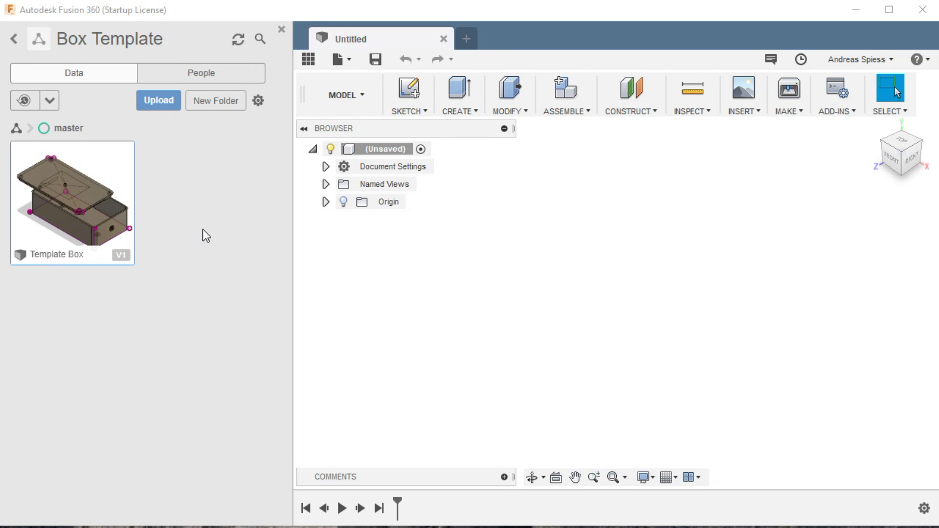
Copy the Template Box design into a new project named RF-Link
right_click(72, 183)
left_click(93, 301)
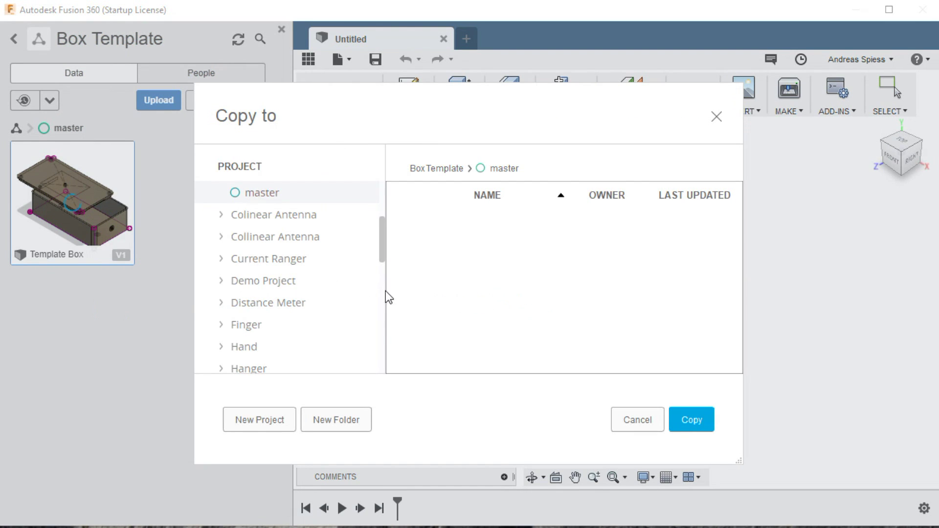
left_click(263, 420)
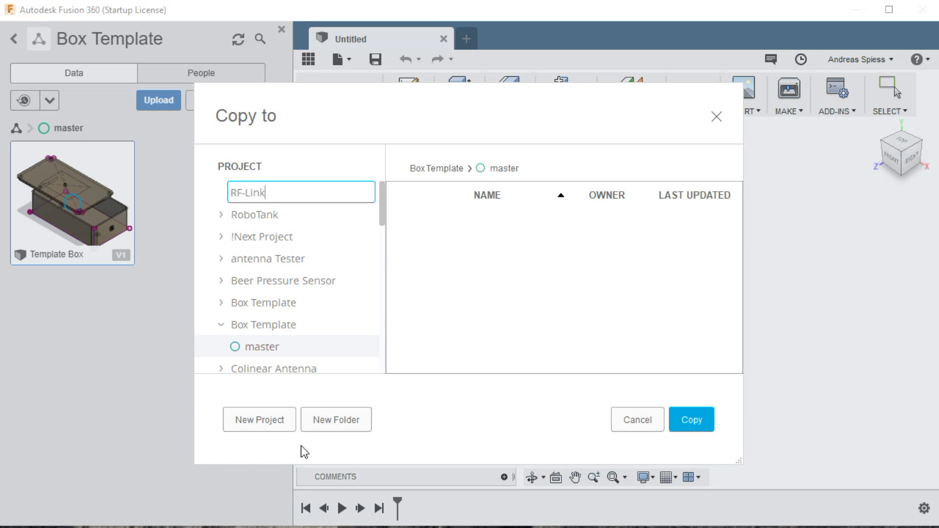
key("Return")
left_click(697, 419)
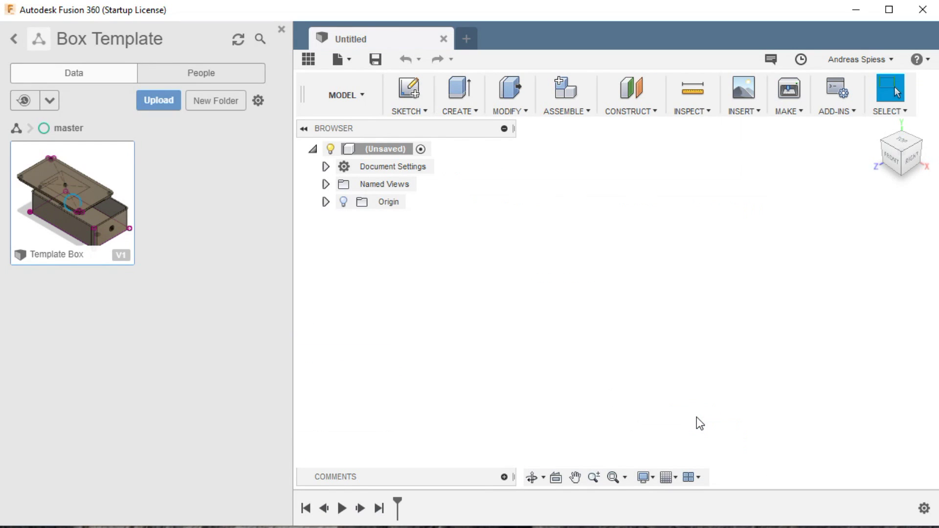
Go to the RF-Link project and open the copied box design
left_click_drag(286, 158, 290, 332)
left_click(159, 307)
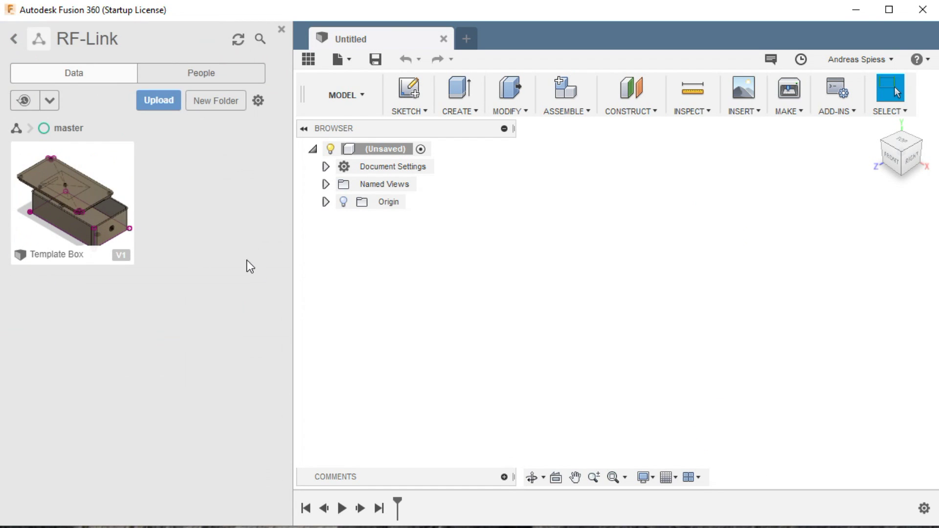
double_click(101, 204)
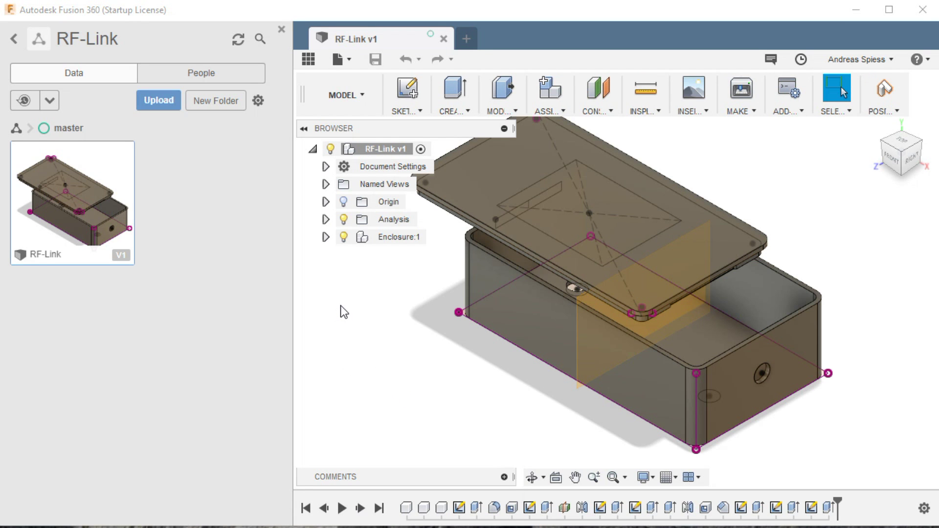
Expand the Enclosure component and hide and reshow its Top and Base components one at a time to identify them
left_click(326, 237)
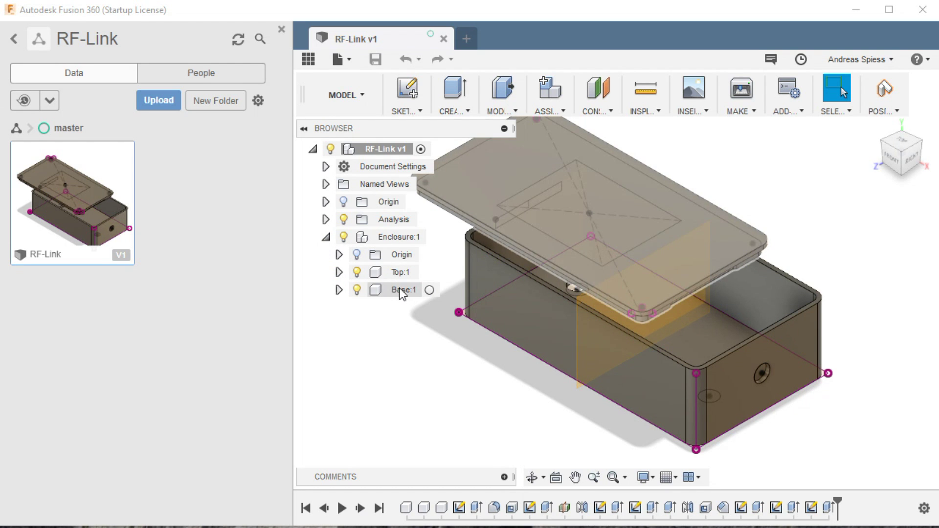
left_click(357, 273)
left_click(356, 272)
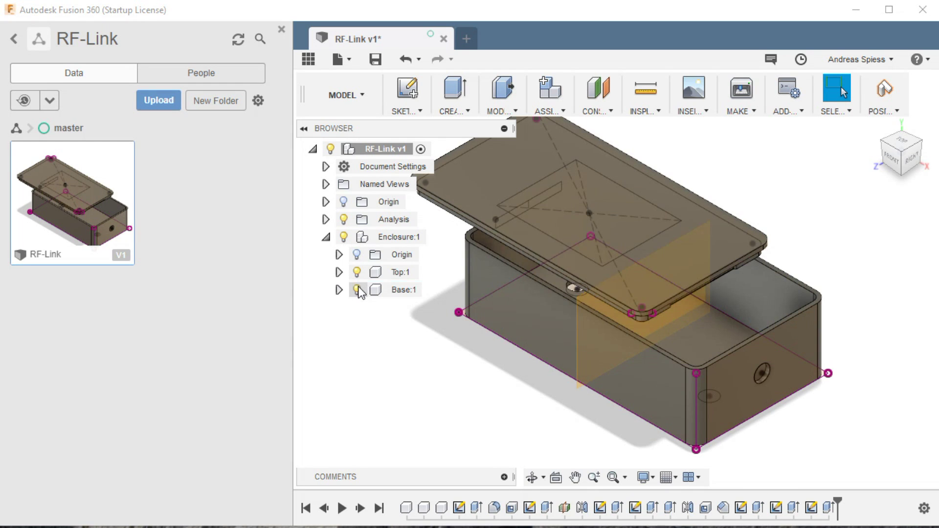
left_click(357, 290)
left_click(357, 289)
Bring up the model's parameters with Change Parameters, and shrink and reposition the Parameters dialog to keep the box in view
scroll(629, 304, "down", 3)
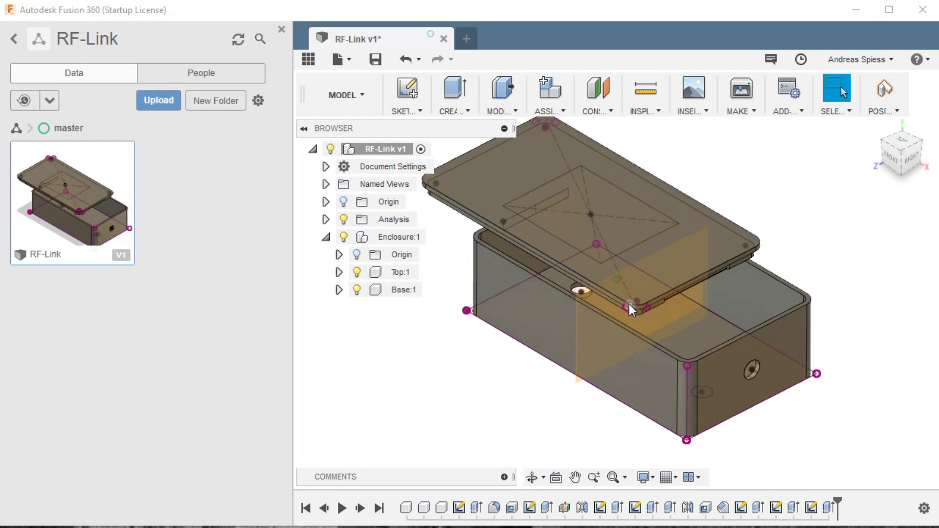
middle_click_drag(534, 279, 450, 139, "shift")
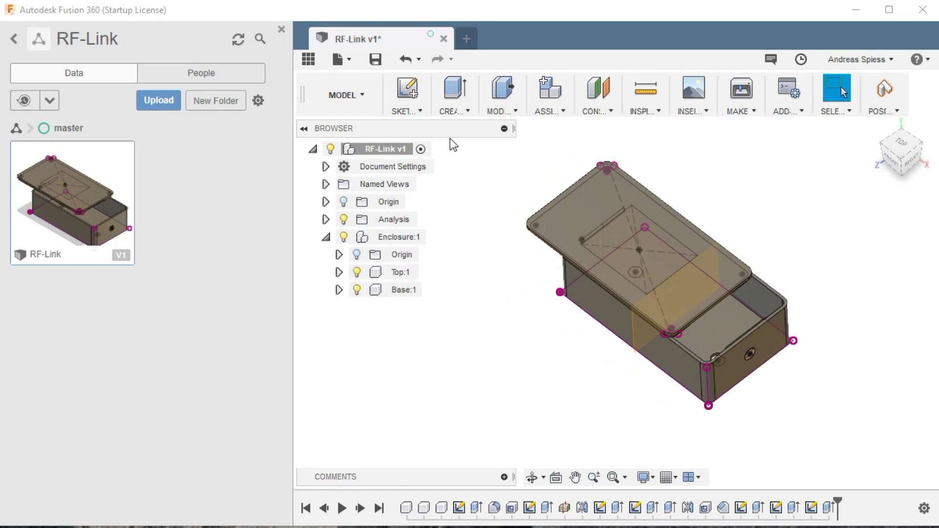
left_click(514, 112)
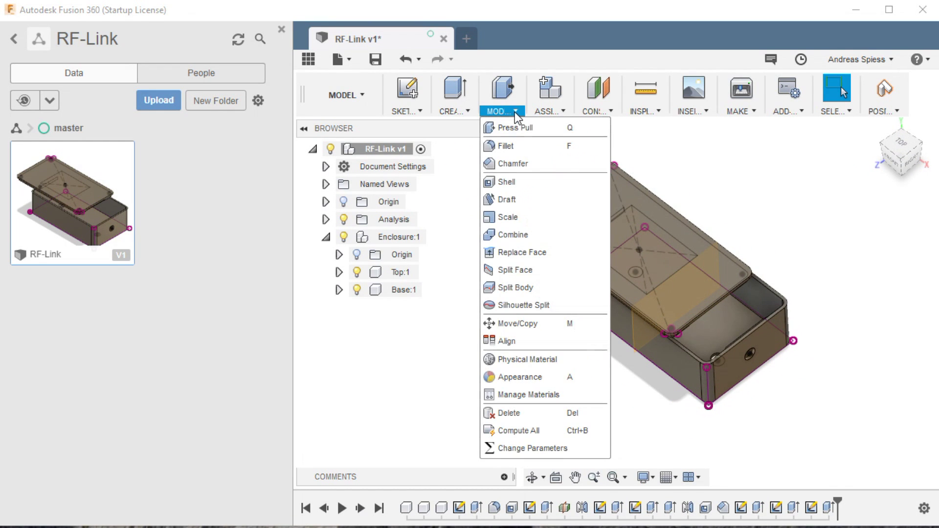
left_click(544, 448)
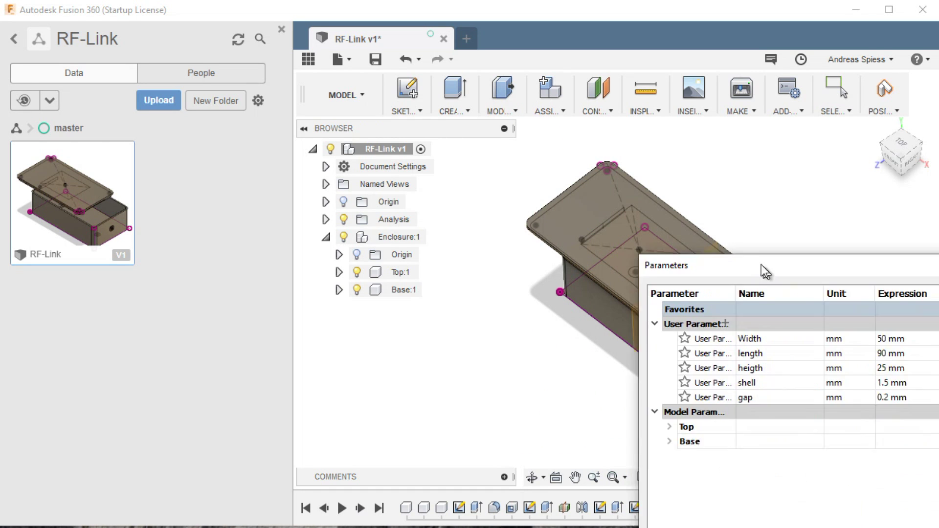
left_click_drag(763, 269, 609, 168)
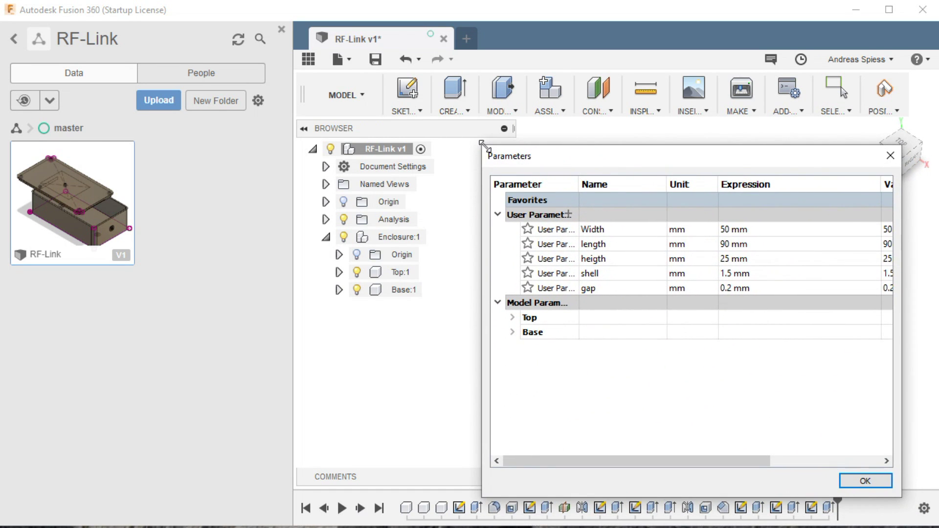
left_click_drag(484, 145, 612, 262)
left_click_drag(662, 277, 360, 273)
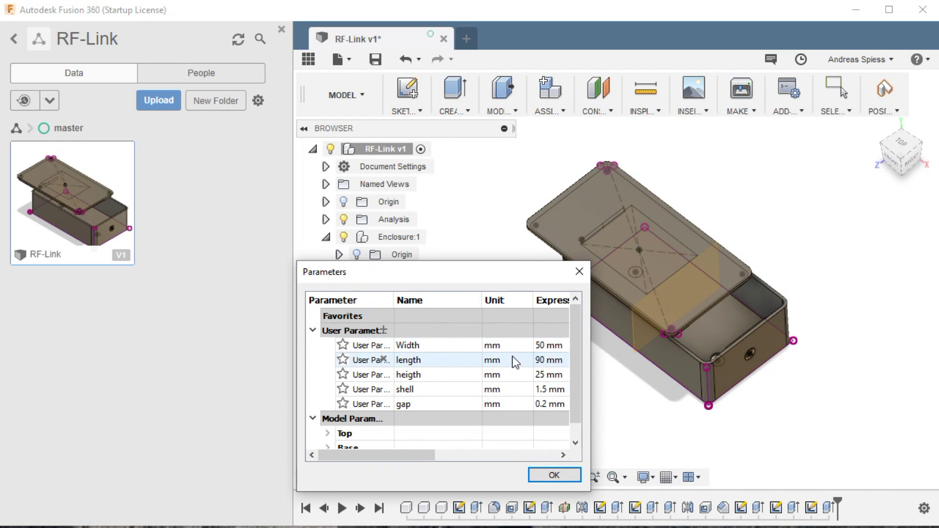
Set the Width user parameter to 30 mm and look at the narrower box from its short side
left_click(543, 346)
left_click(544, 346)
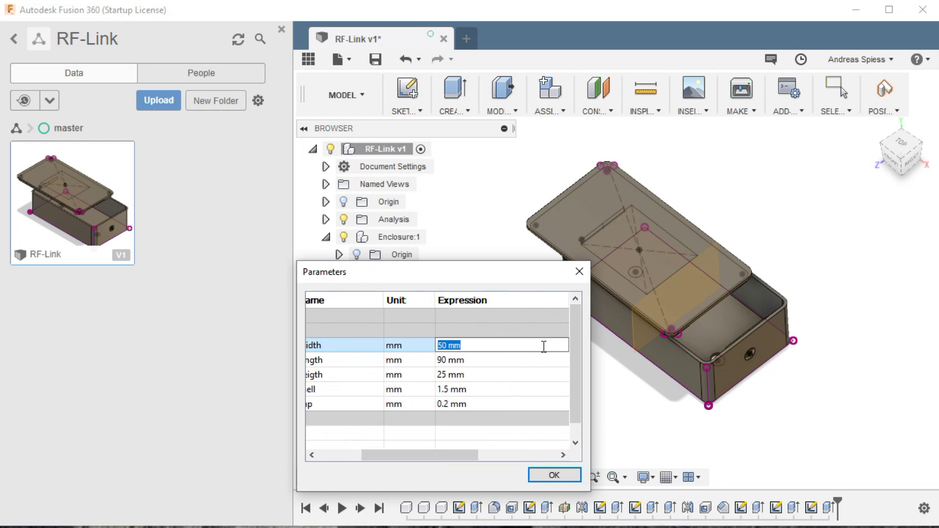
type("30")
key("Return")
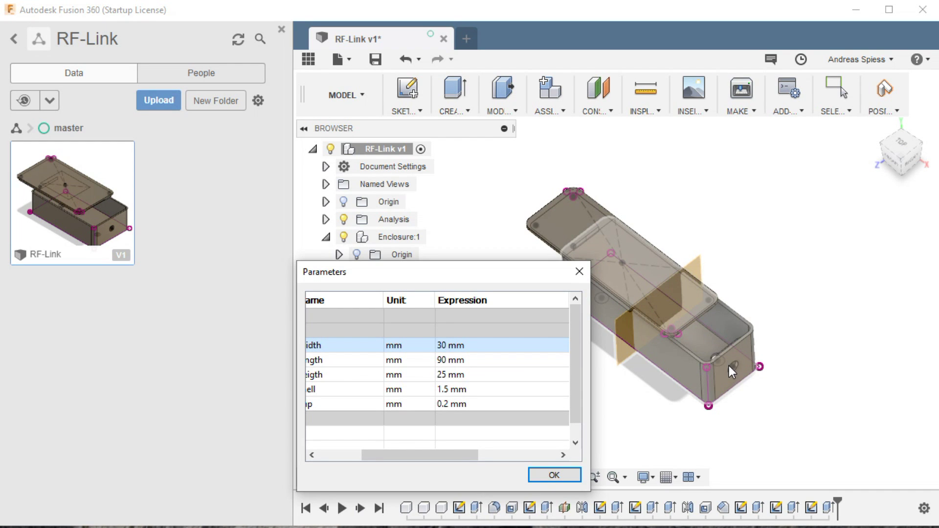
middle_click_drag(735, 377, 752, 338, "shift")
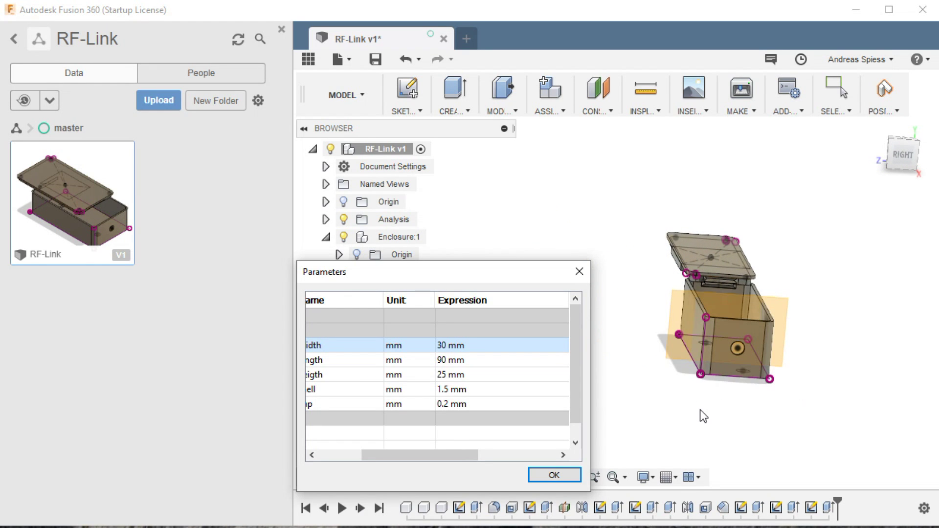
Set the Width user parameter to 50 mm and close the Parameters dialog
double_click(445, 344)
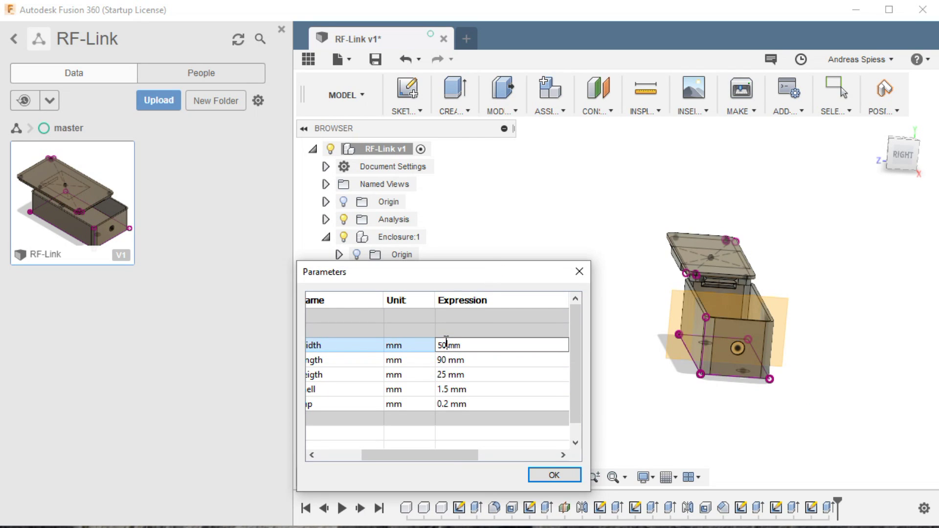
type("50")
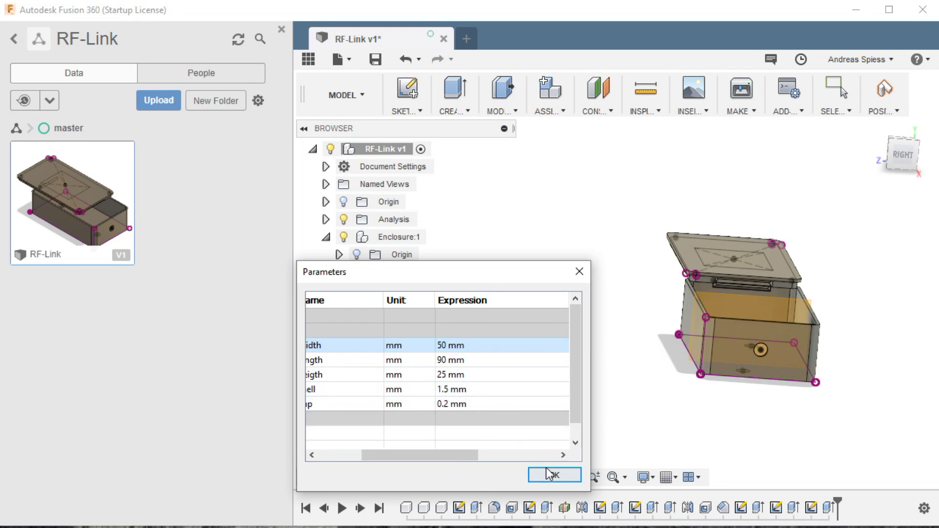
left_click(554, 475)
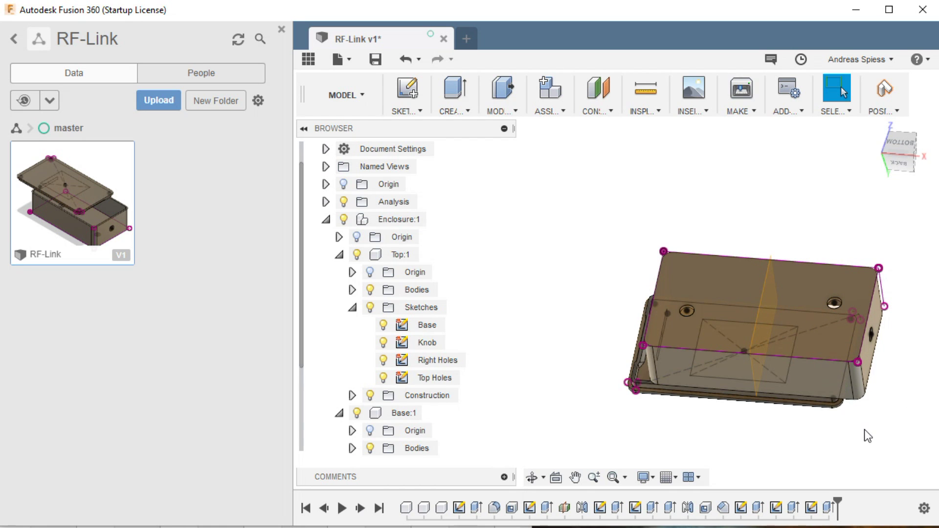
Highlight the Top Holes and Right Holes sketches of the Top component to locate them, and open Right Holes for editing
middle_click_drag(864, 436, 441, 380, "shift")
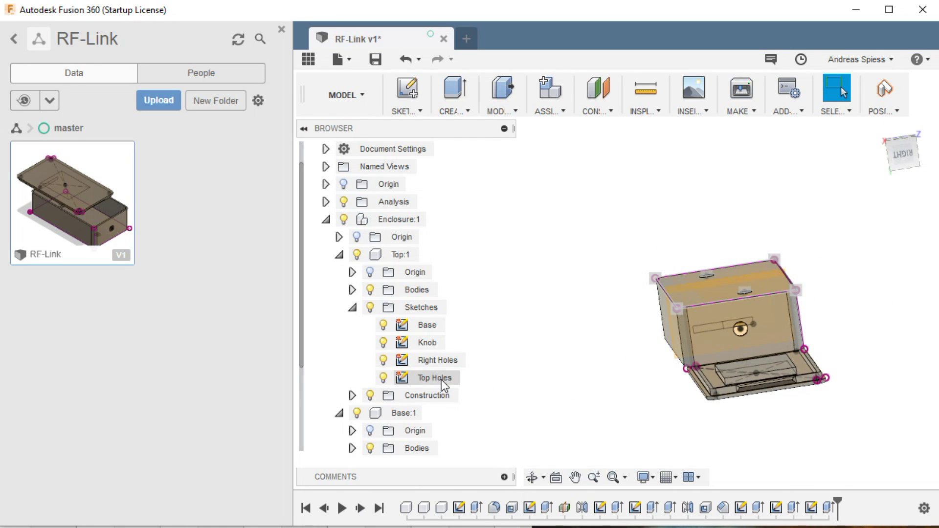
left_click(441, 380)
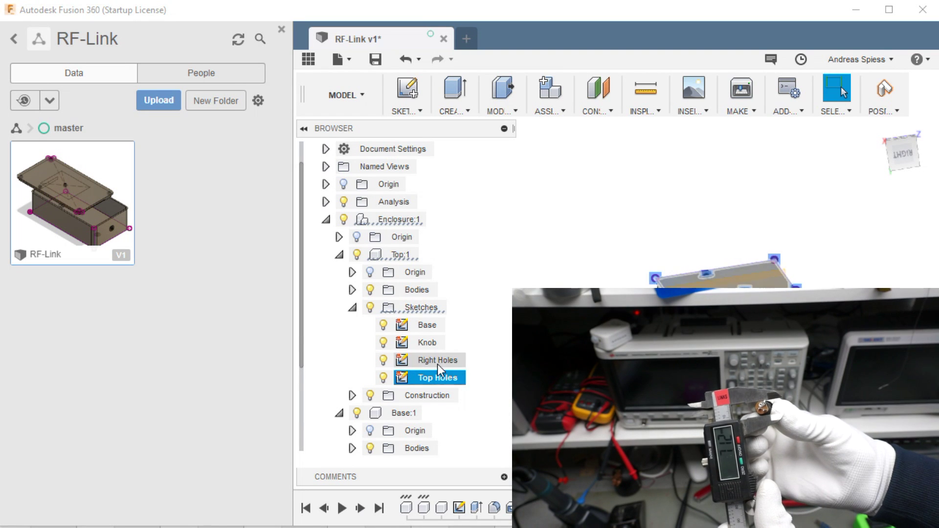
left_click(438, 364)
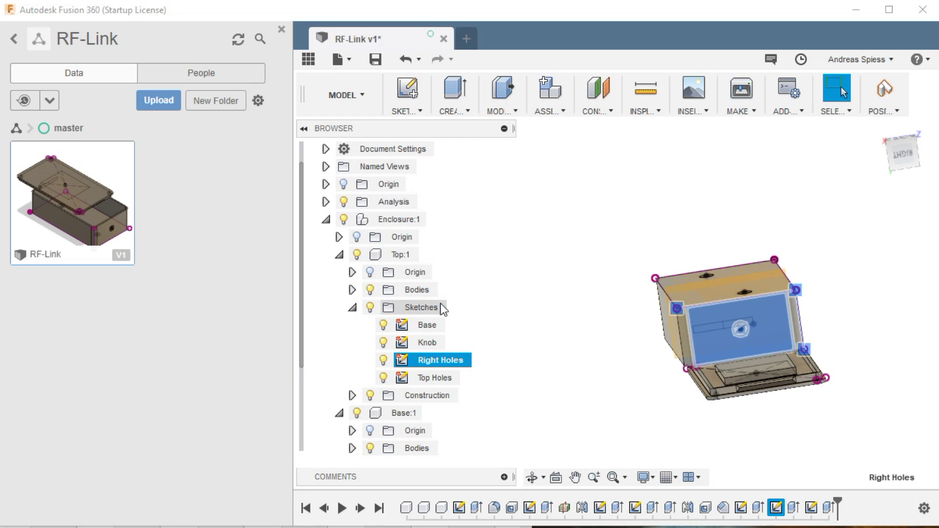
right_click(442, 361)
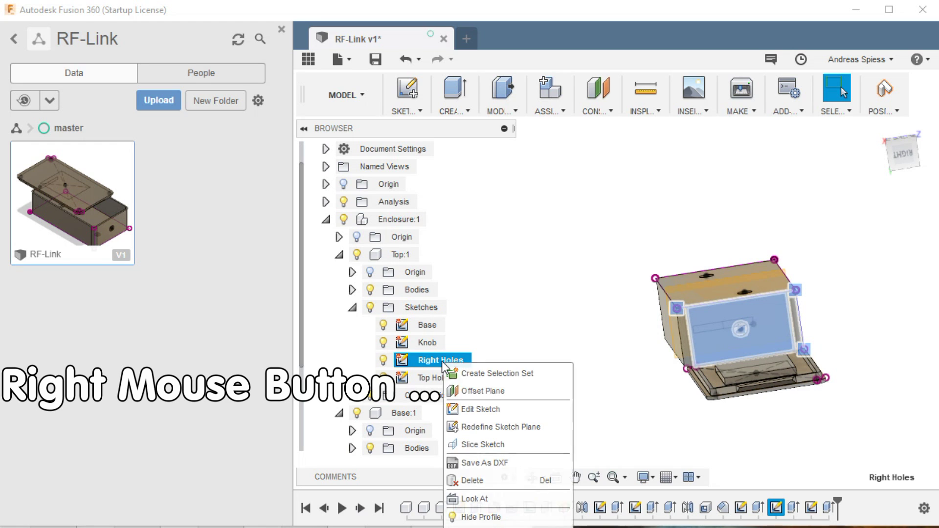
left_click(465, 409)
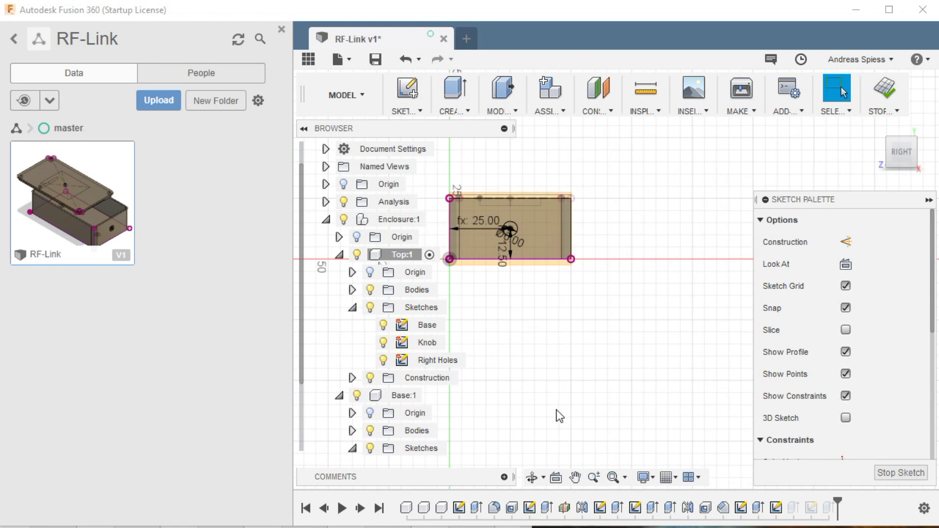
Pull the hole's diameter label outside the circle and inspect the expressions behind its vertical and horizontal position dimensions
left_click(613, 478)
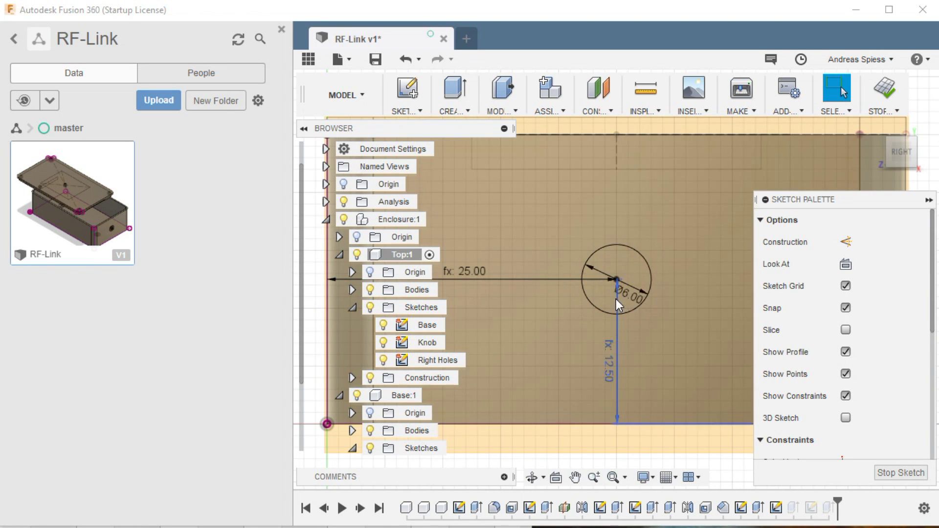
left_click_drag(636, 300, 658, 302)
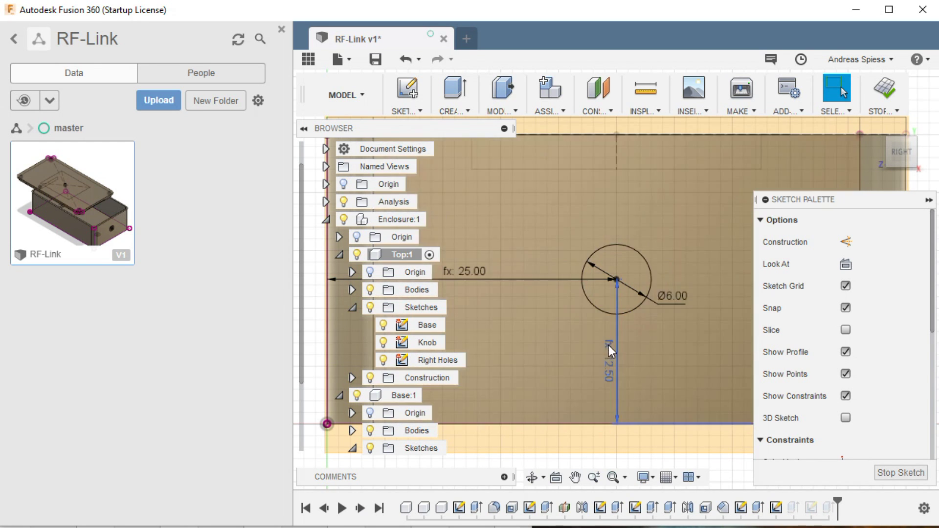
double_click(606, 347)
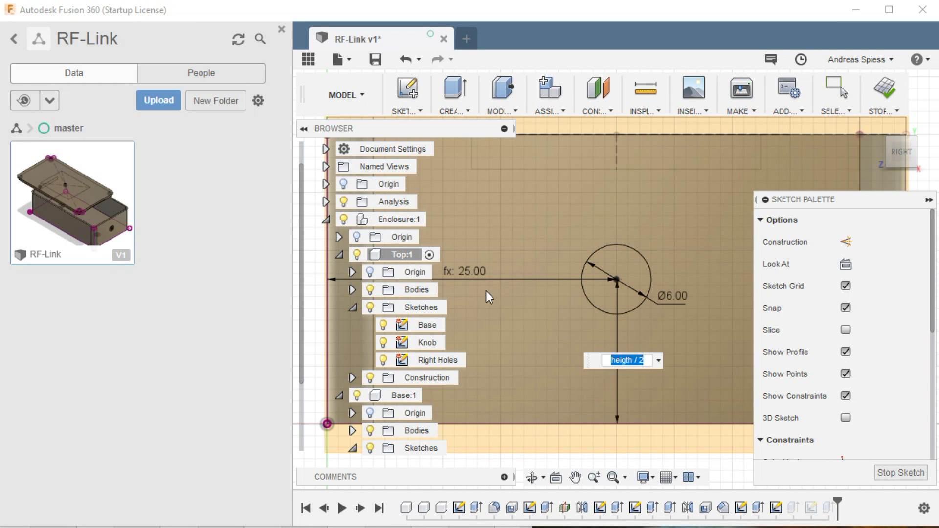
double_click(468, 272)
left_click(468, 272)
key("Escape")
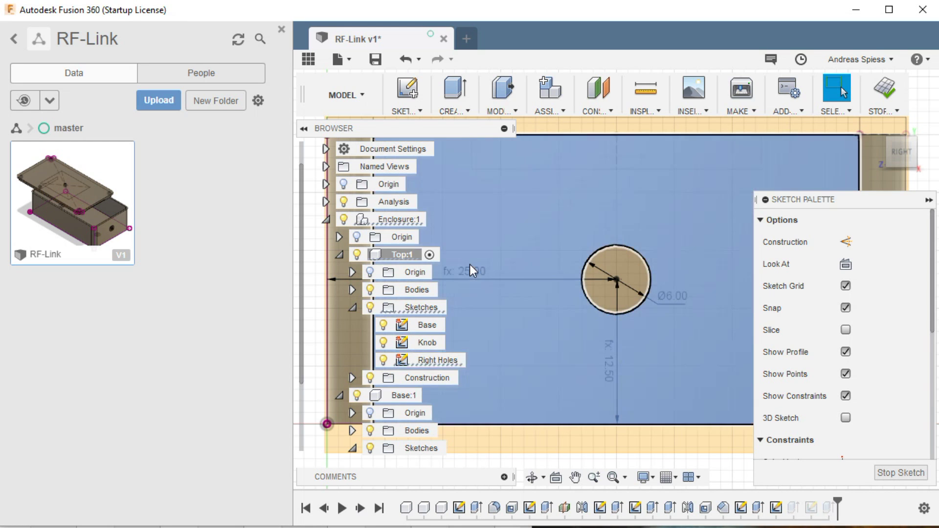
double_click(472, 271)
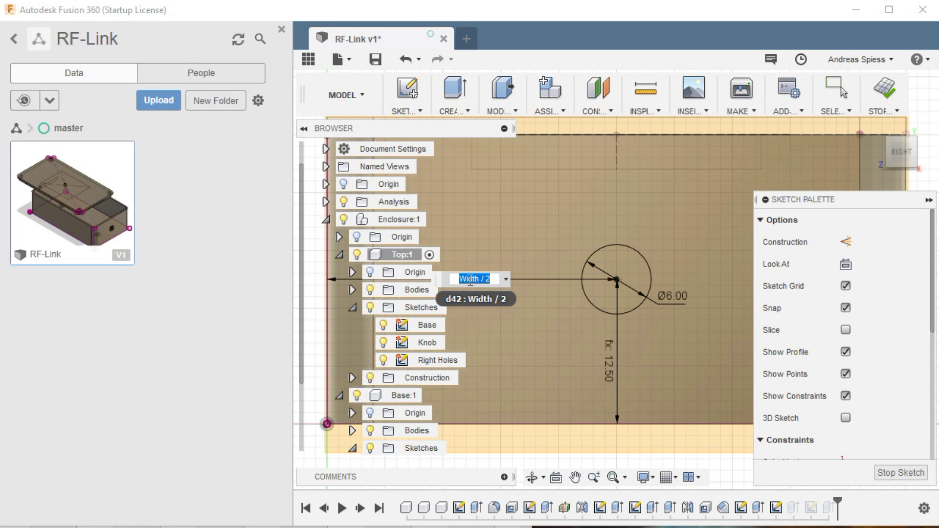
key("Right")
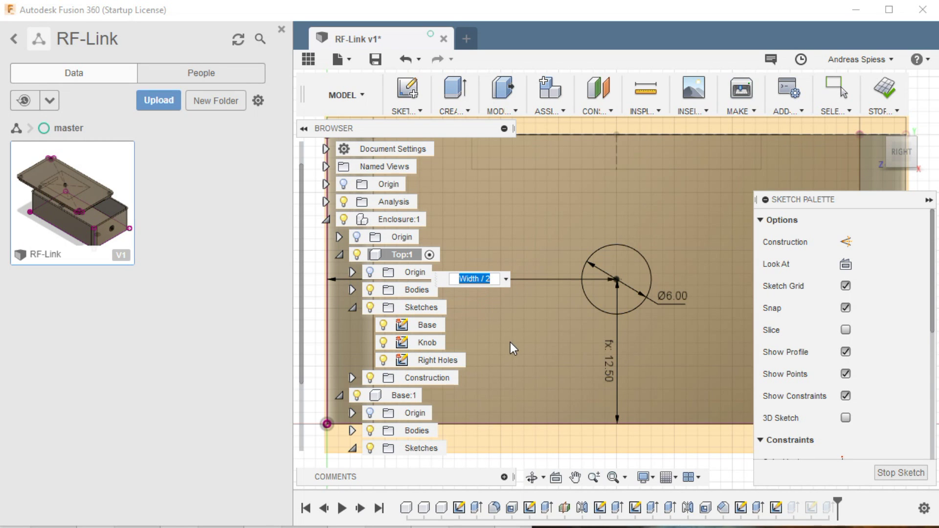
key("Escape")
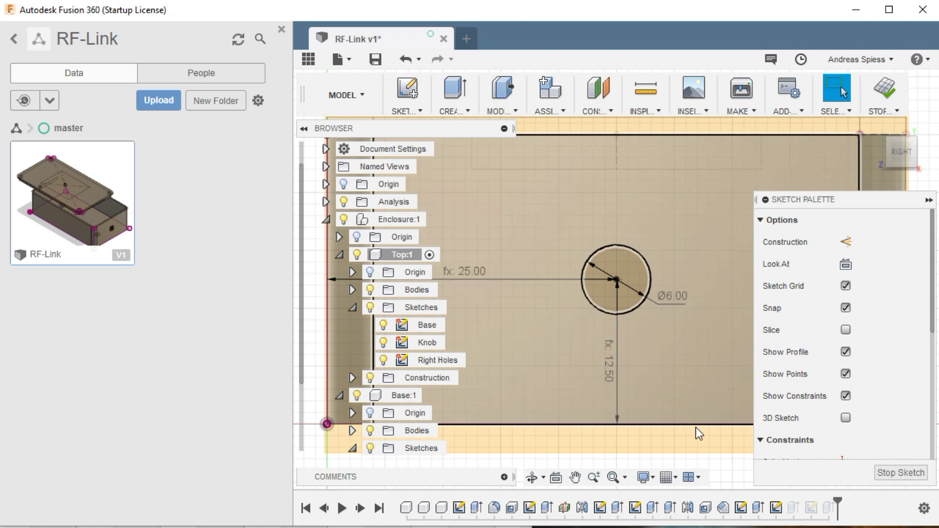
Check the hole's diameter value, reposition its label beside the circle, and finish the Right Holes sketch
scroll(655, 355, "down", 3)
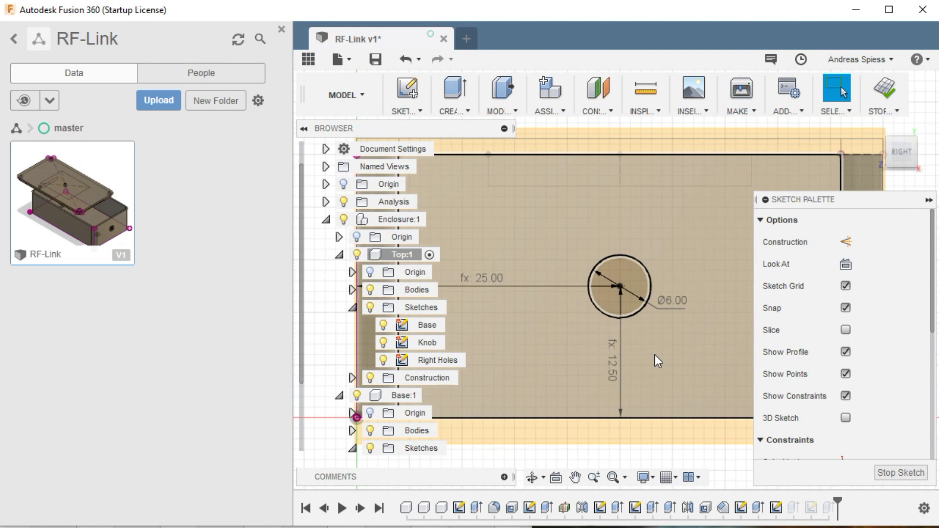
scroll(654, 361, "down", 1)
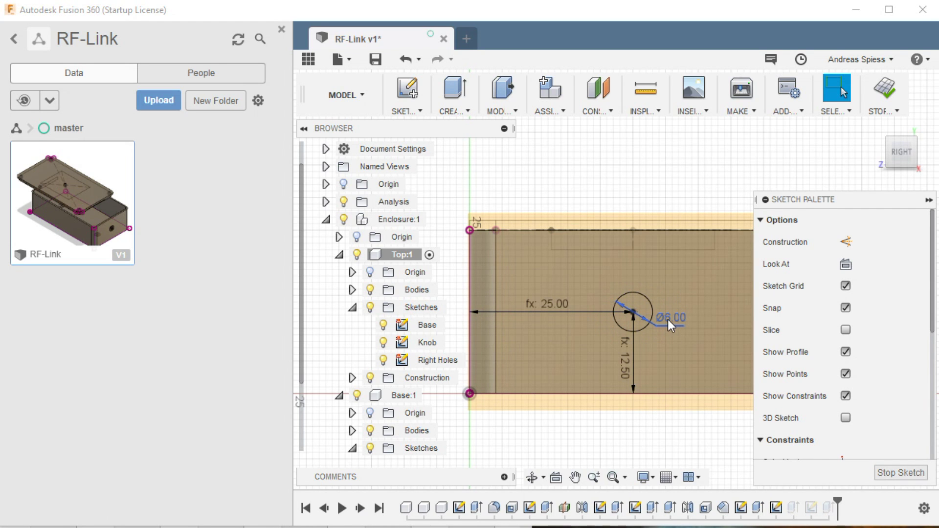
double_click(668, 318)
key("Return")
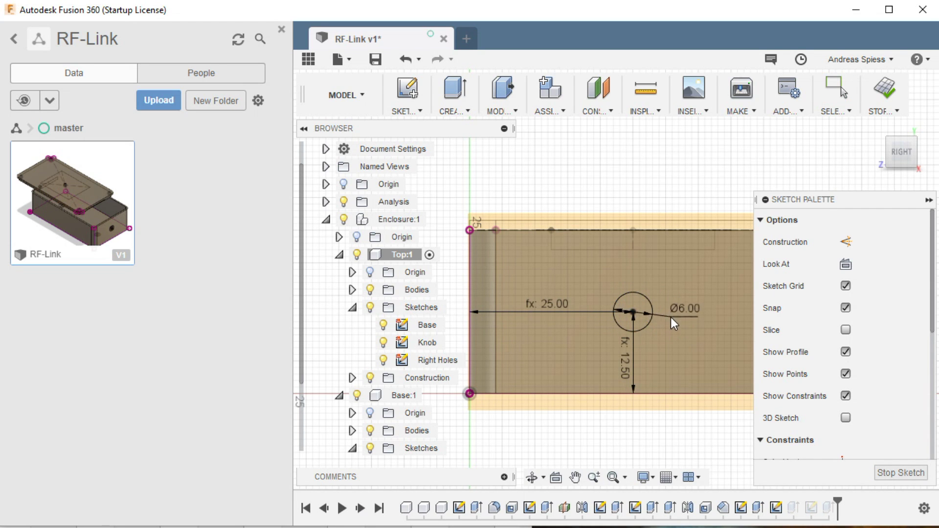
left_click_drag(669, 323, 664, 334)
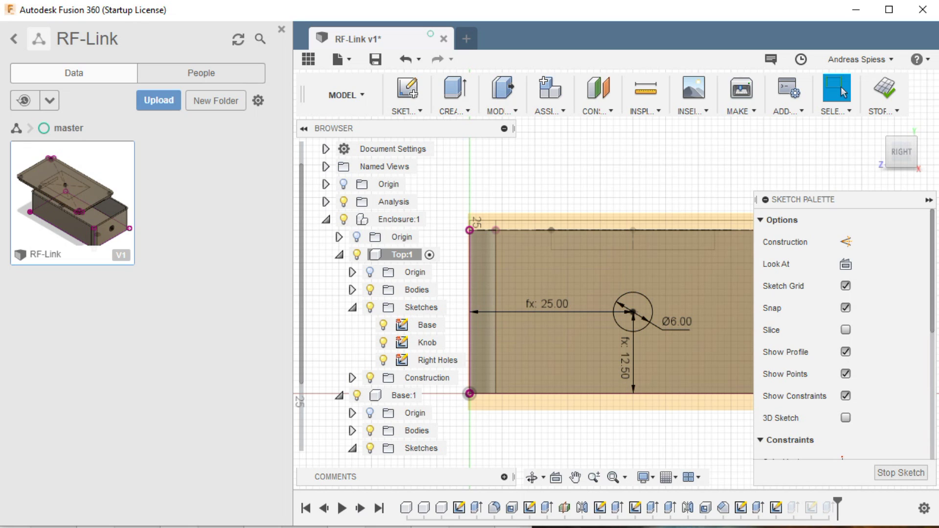
left_click(901, 472)
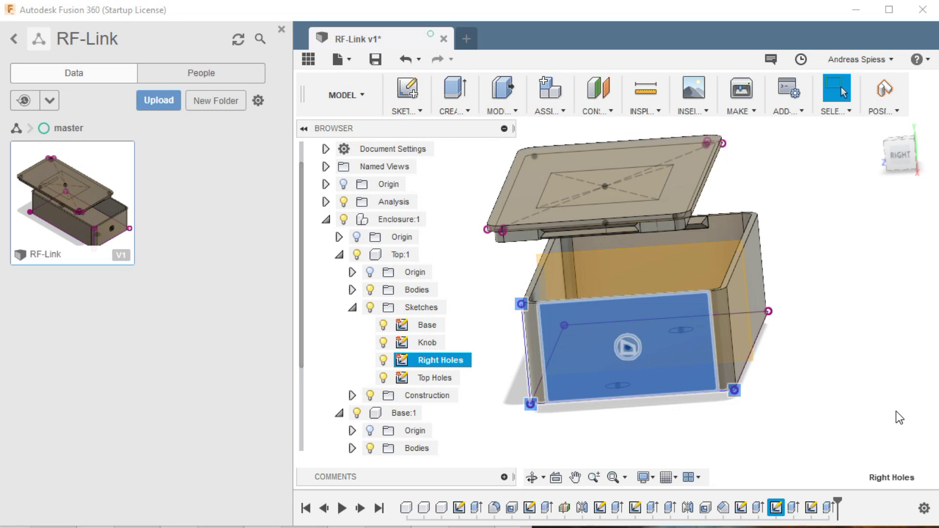
left_click(897, 412)
Open the Top Holes sketch for editing and delete the hole farther from the sketch origin
left_click(436, 377)
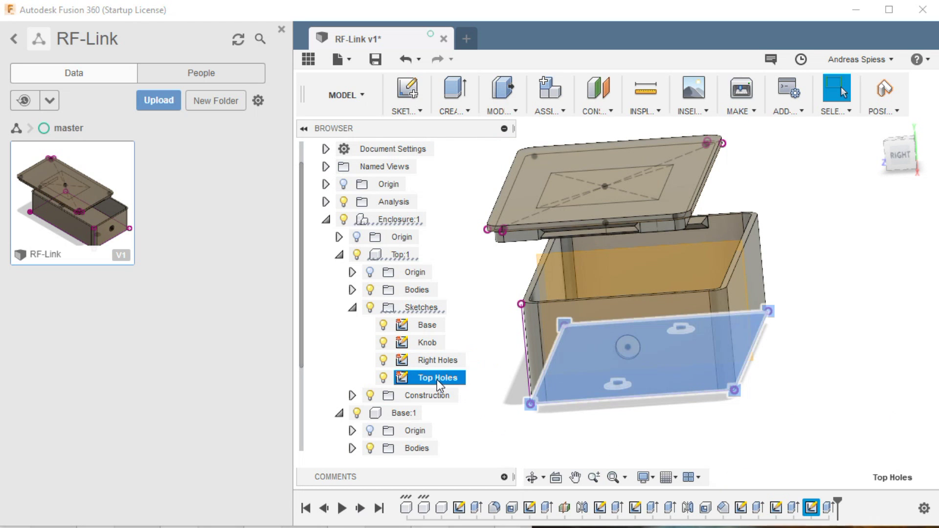
right_click(436, 380)
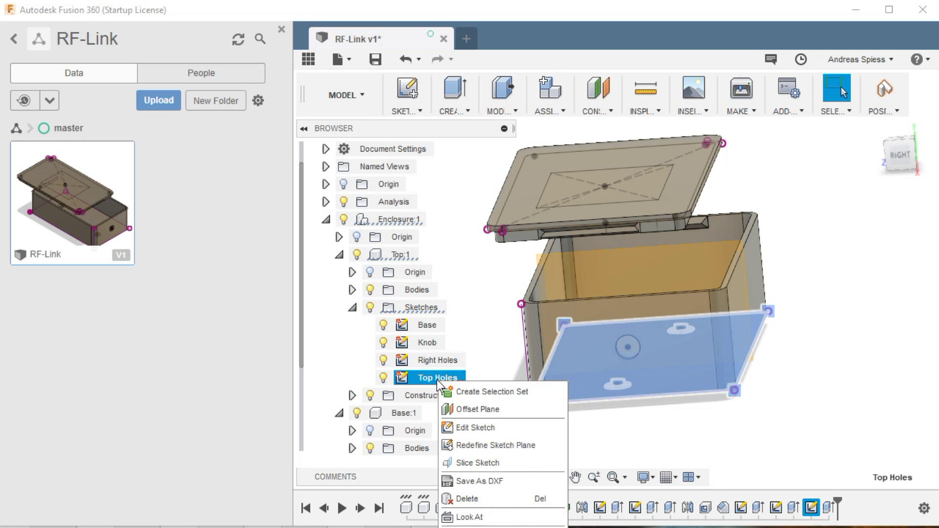
left_click(464, 430)
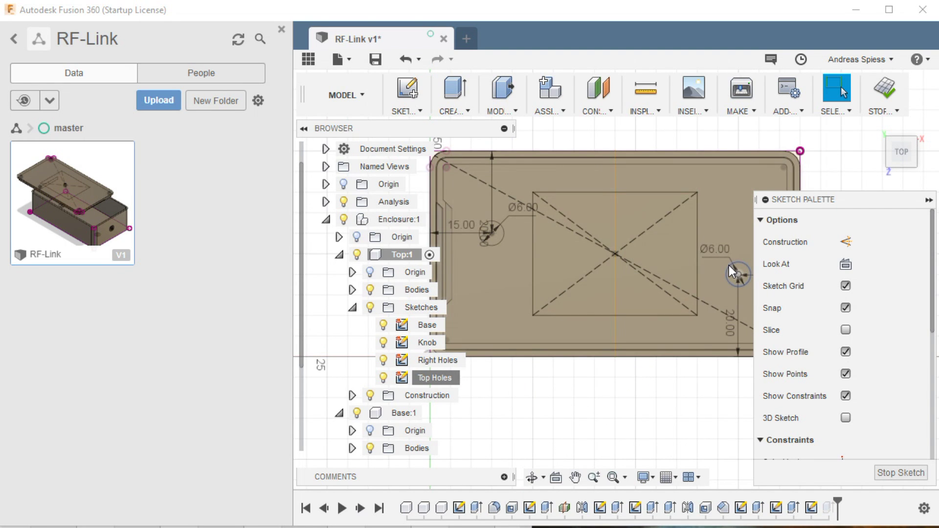
left_click(731, 272)
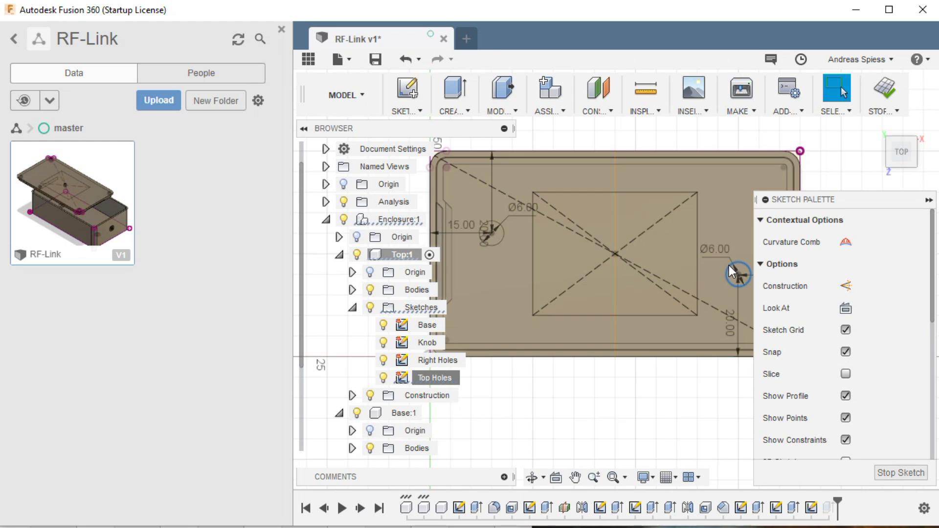
Centre the remaining hole on the box face by setting its position dimensions to length/2 and Width/2
double_click(504, 300)
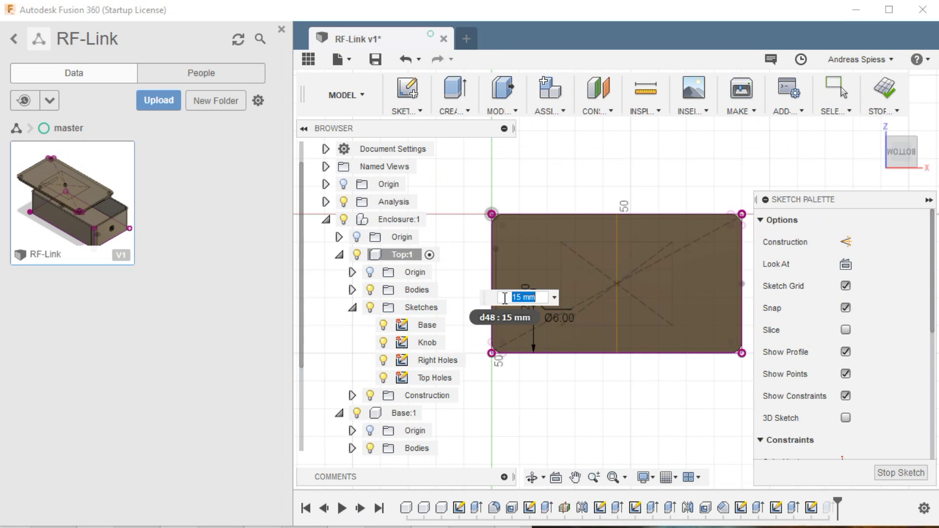
type("length")
type("/2")
key("Return")
double_click(618, 327)
type("Width")
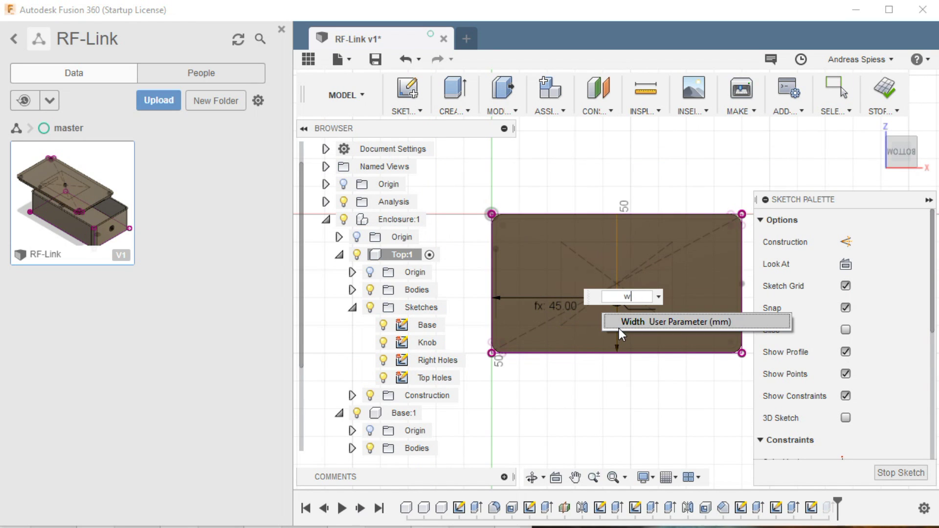
type("/2")
key("Return")
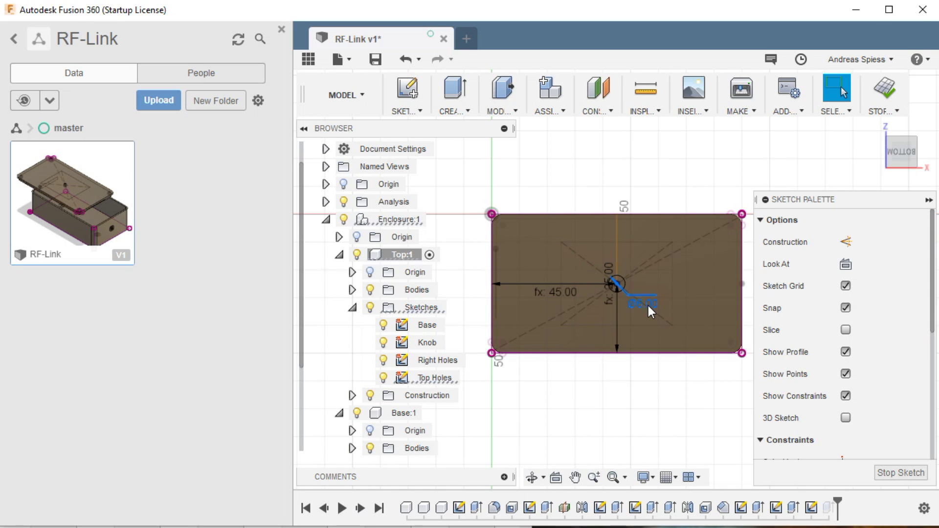
Set the diameter of the centred hole to 8 mm
double_click(648, 307)
type("8")
key("Return")
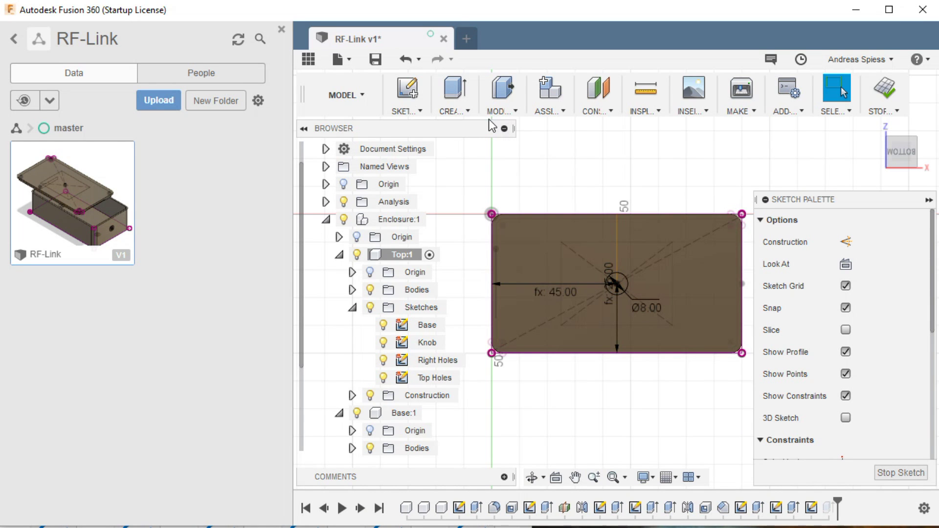
Sketch a small two-point rectangle between the centred hole and the box corner at the sketch origin
left_click(415, 110)
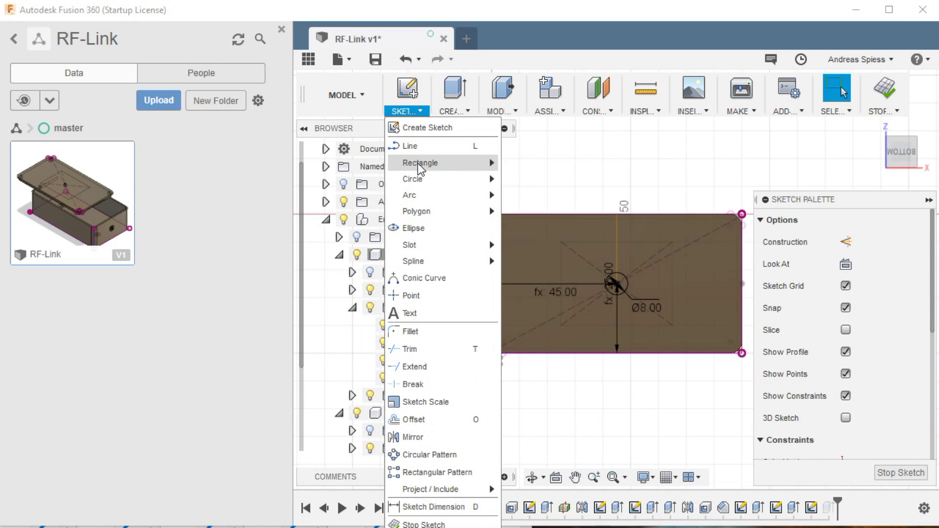
left_click(518, 165)
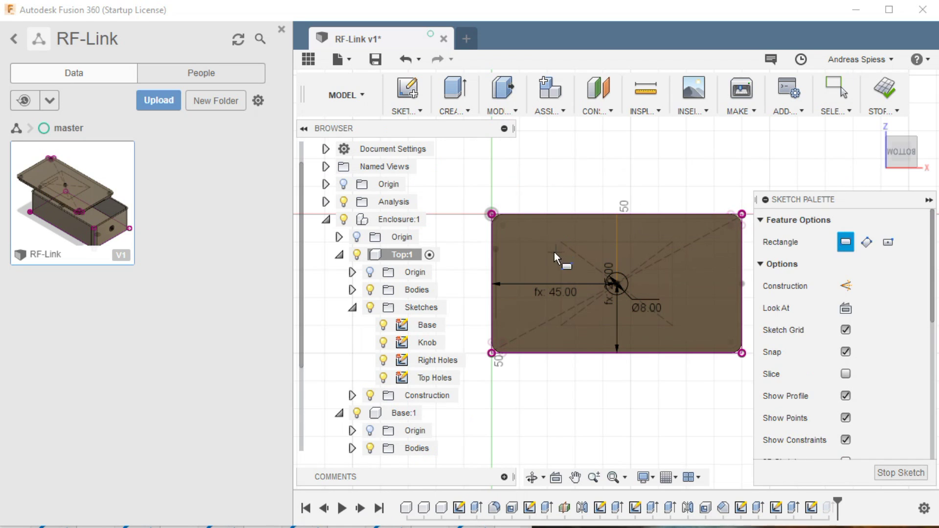
left_click(524, 235)
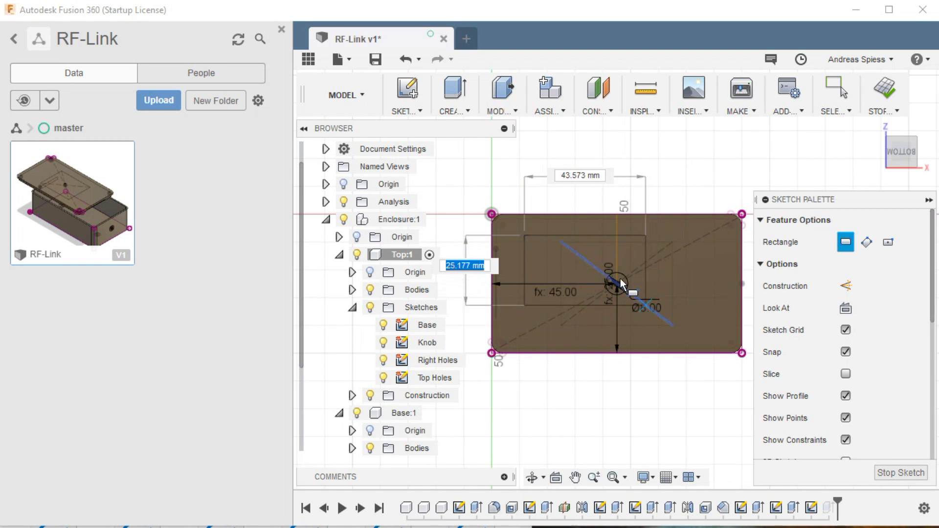
left_click(578, 255)
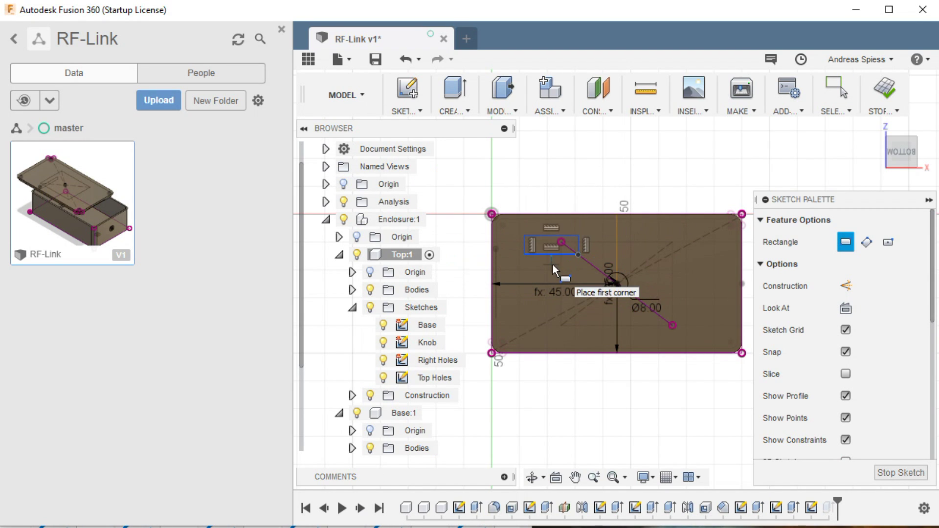
Dimension the long side of the small rectangle in the Top Holes sketch at 18 mm
key("d")
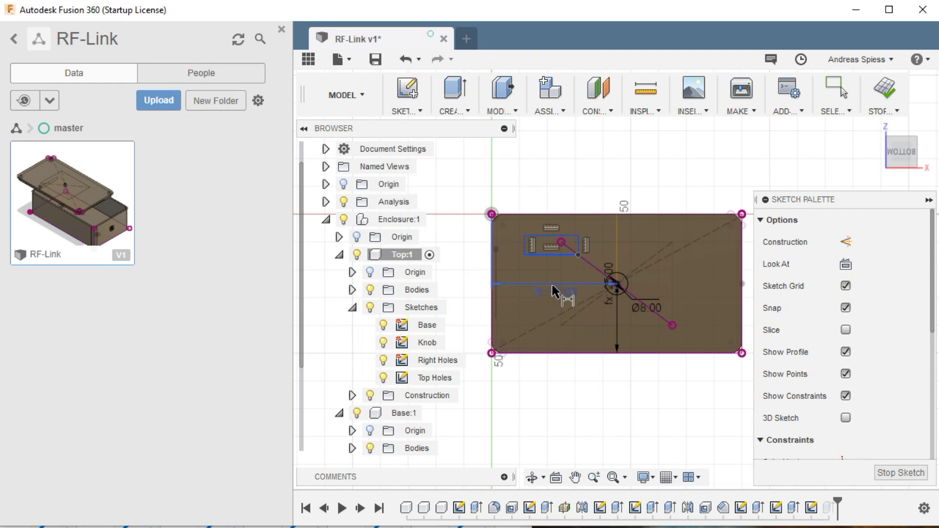
left_click(549, 254)
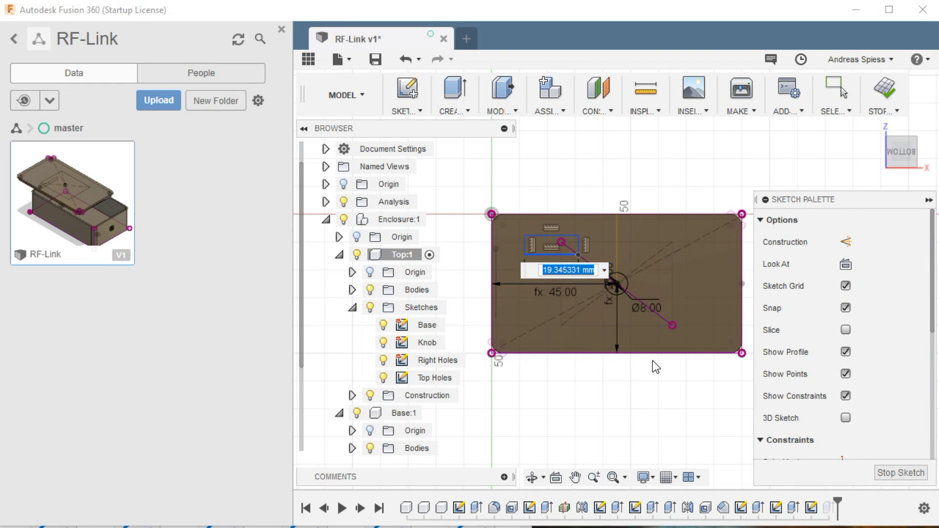
type("18'")
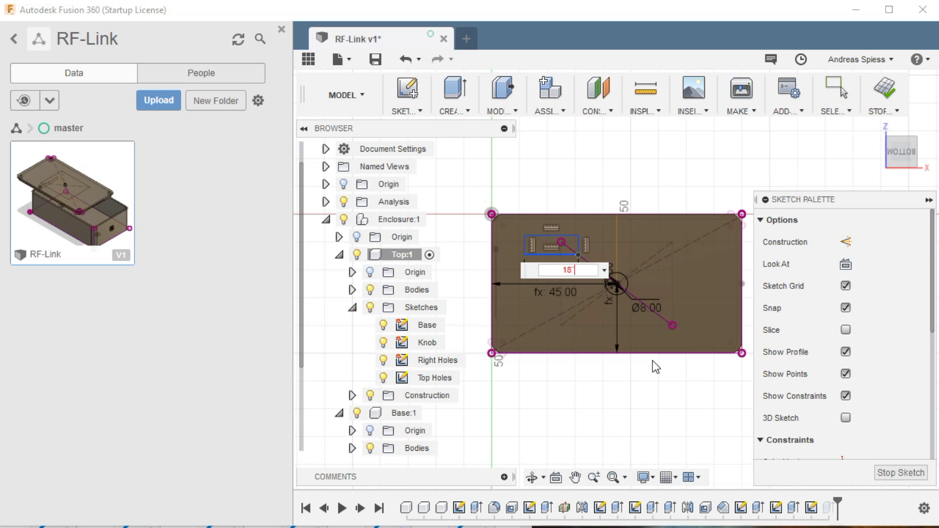
key("BackSpace")
key("Return")
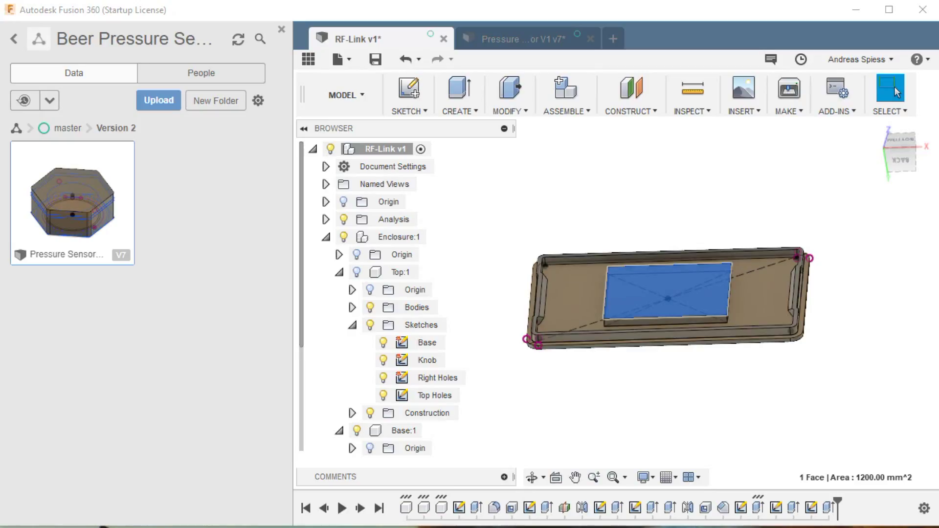
View the profile sketch of the raised rectangular pad inside the lid, and leave it without editing
right_click(680, 298)
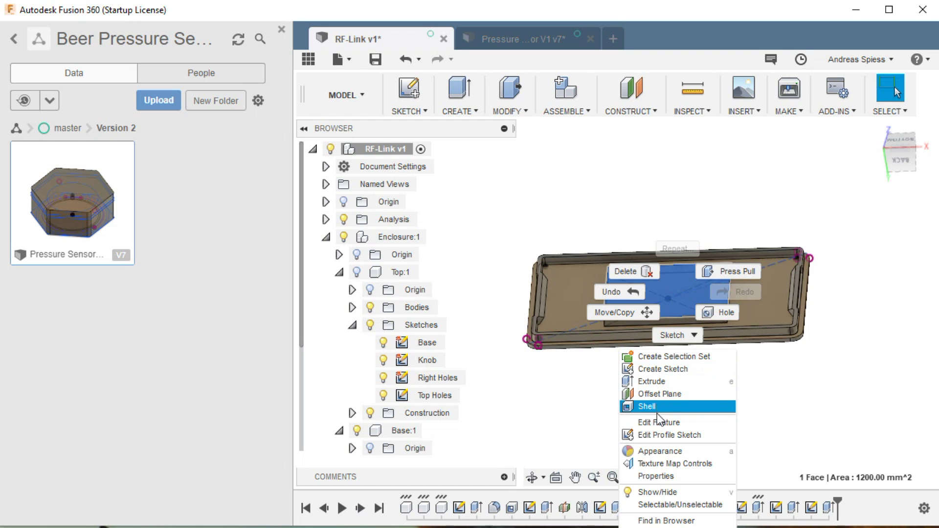
left_click(663, 435)
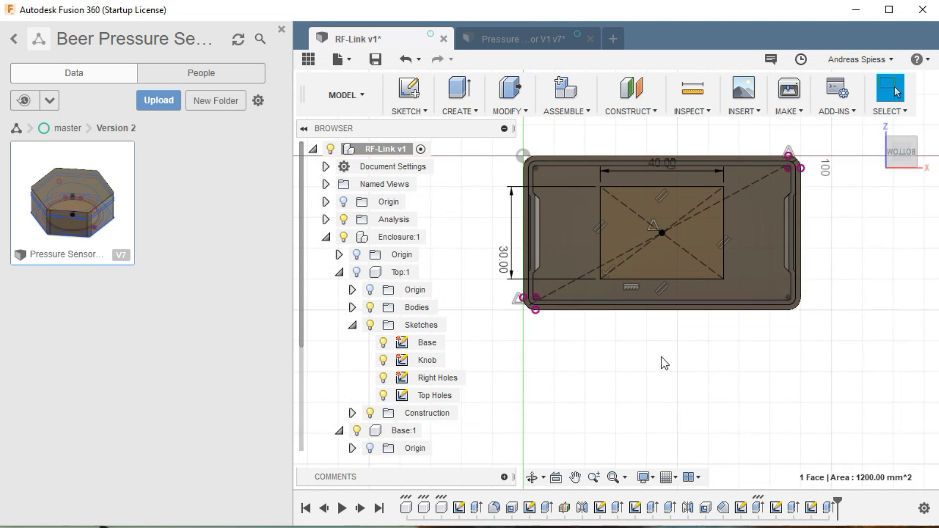
key("ctrl+z")
Edit the extrude feature of the raised rectangular pad inside the lid to change its distance
right_click(704, 293)
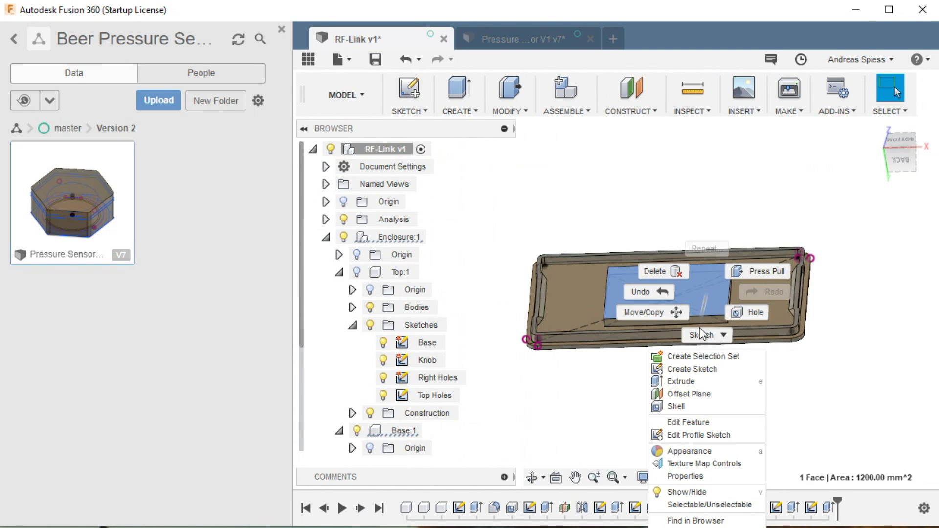
left_click(696, 424)
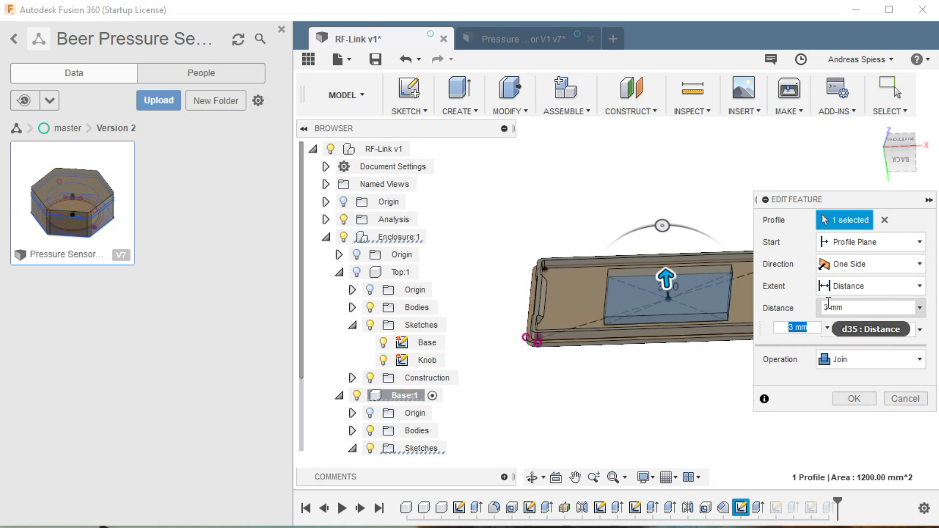
key("Return")
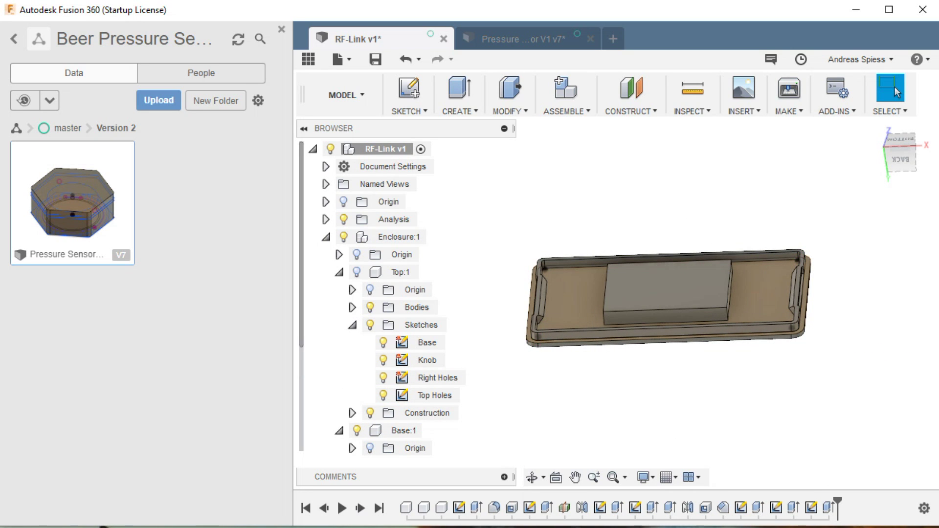
Export the Top component with 3D Print as Top.stl in Downloads, with sending to the print utility turned off
mouse_move(680, 278)
middle_mouse_down("shift")
mouse_move(712, 298)
mouse_move(709, 304)
mouse_move(853, 242)
middle_mouse_up("shift")
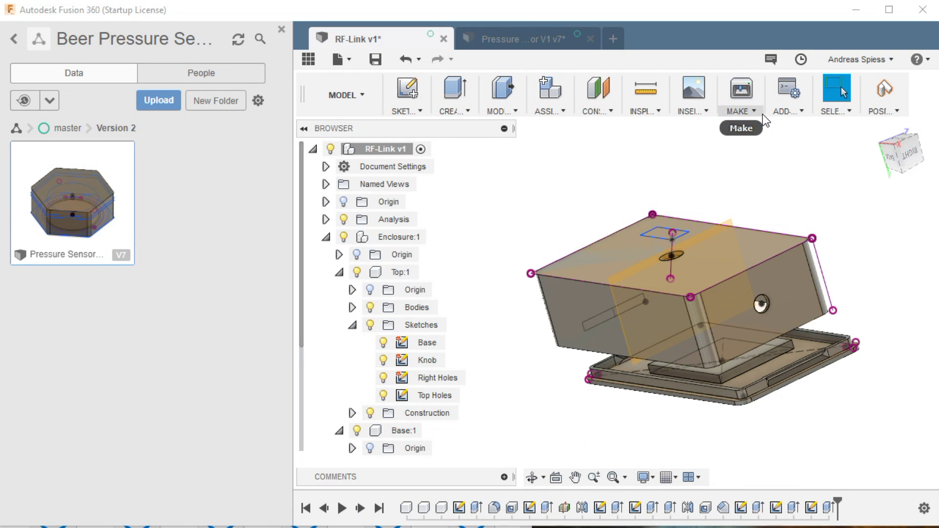
left_click(746, 113)
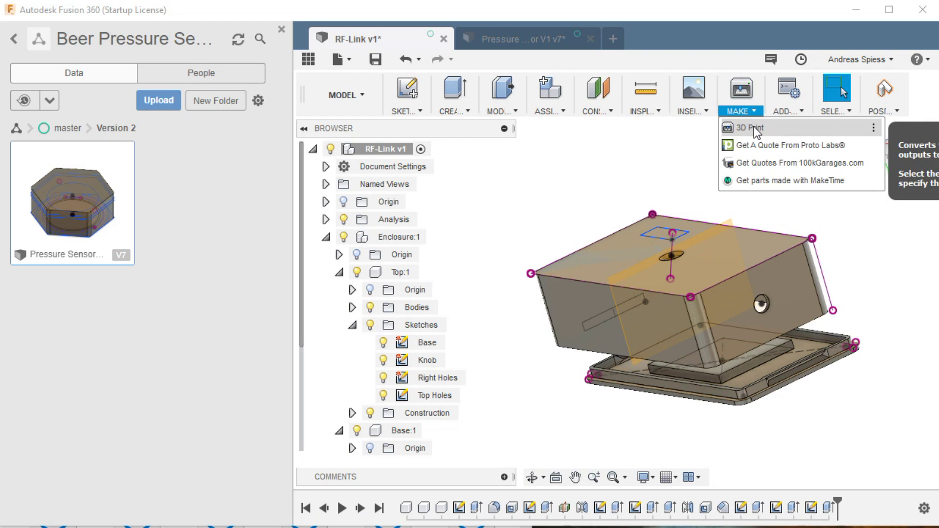
left_click(753, 127)
left_click(670, 263)
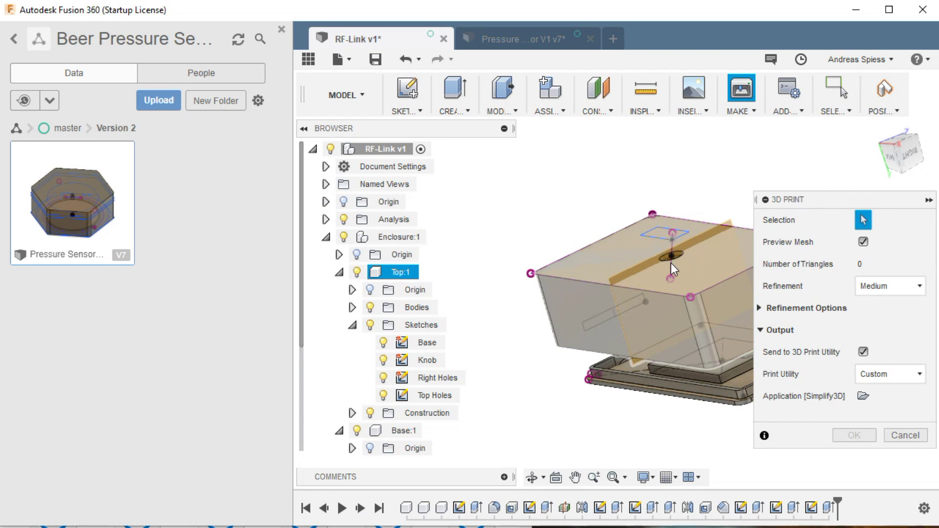
left_click(864, 353)
left_click(854, 392)
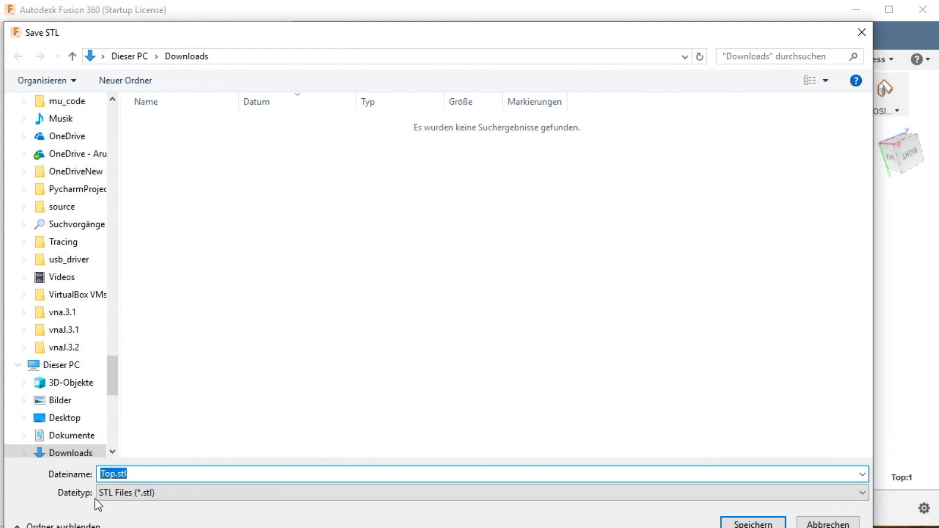
left_click(745, 522)
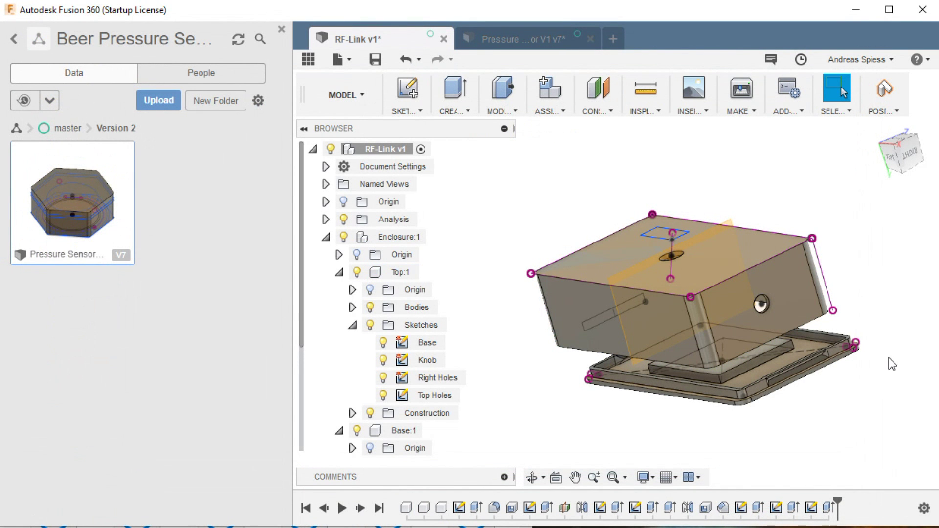
Start another 3D Print export and select the Base component, the lid of the enclosure
left_click(744, 112)
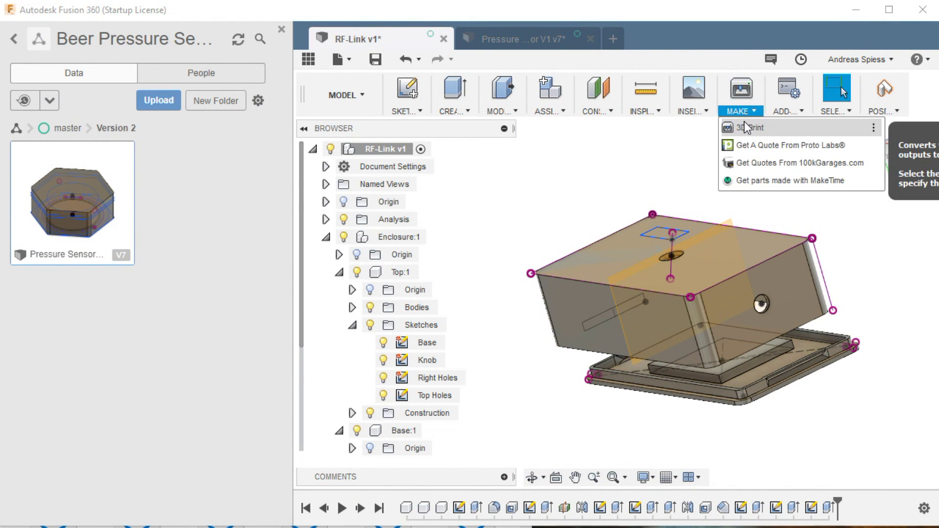
left_click(744, 121)
left_click(745, 388)
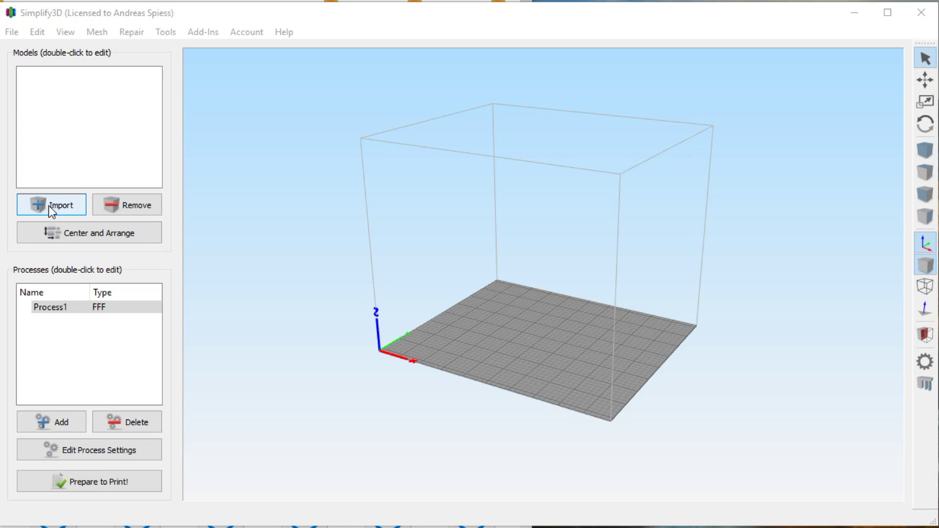
Switch to Simplify3D and import Lid.stl and Box.stl from the RFLink folder
left_click(49, 205)
double_click(164, 127)
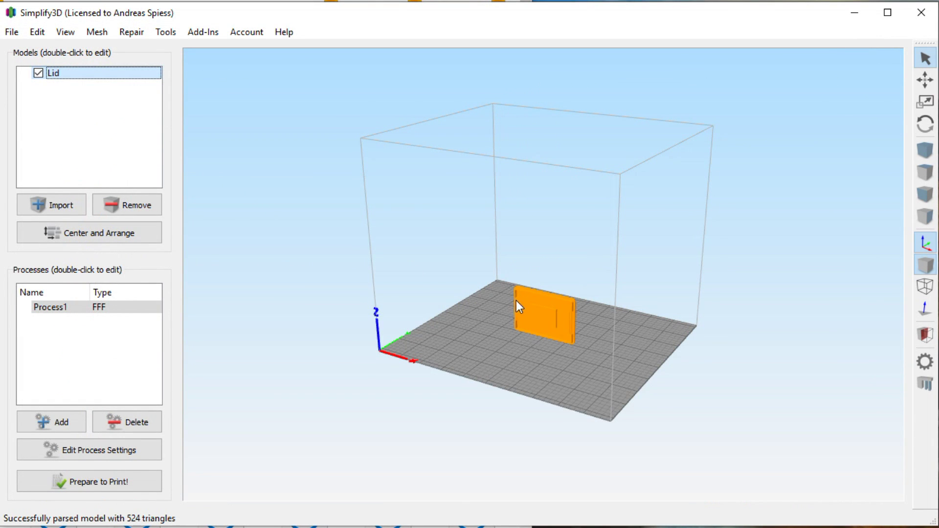
left_click(59, 208)
left_click(166, 143)
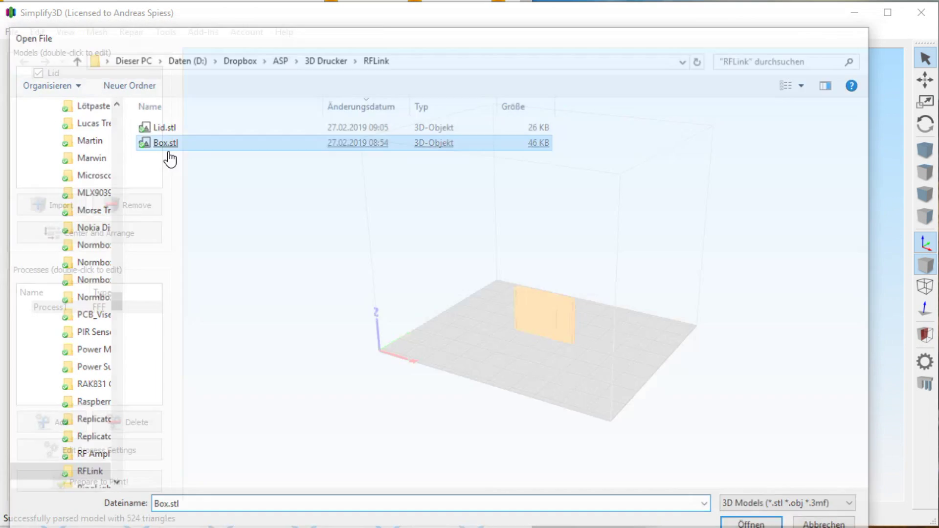
double_click(165, 142)
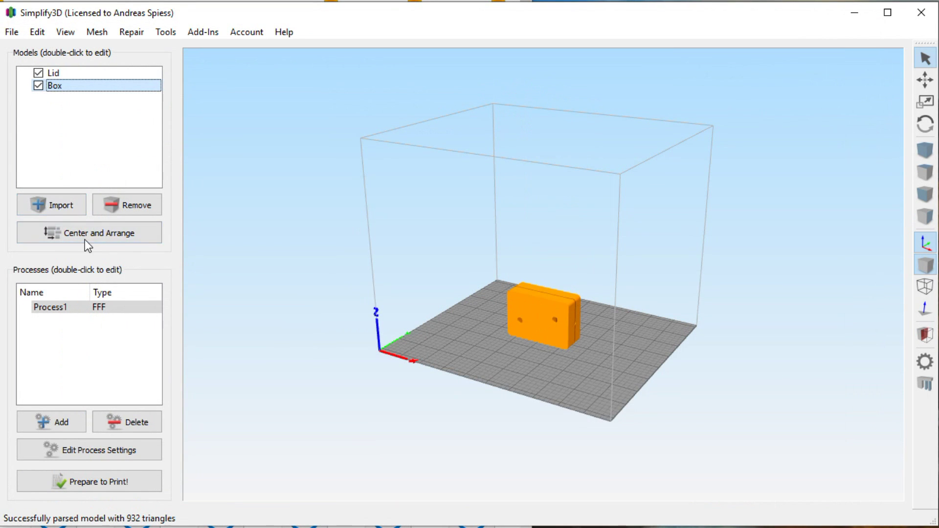
Set the X rotation of the Box to -90 degrees and the Lid to 90 degrees, and centre and arrange both models
double_click(541, 322)
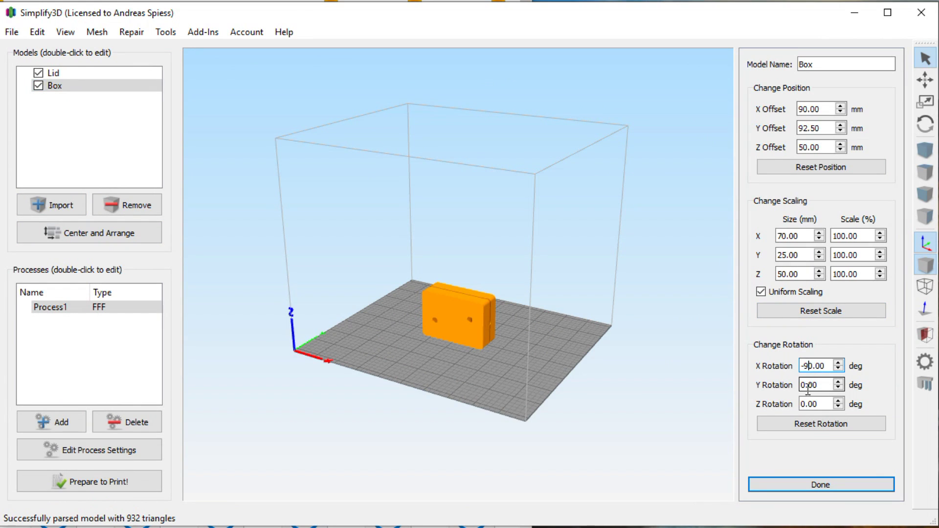
key("Return")
left_click(463, 318)
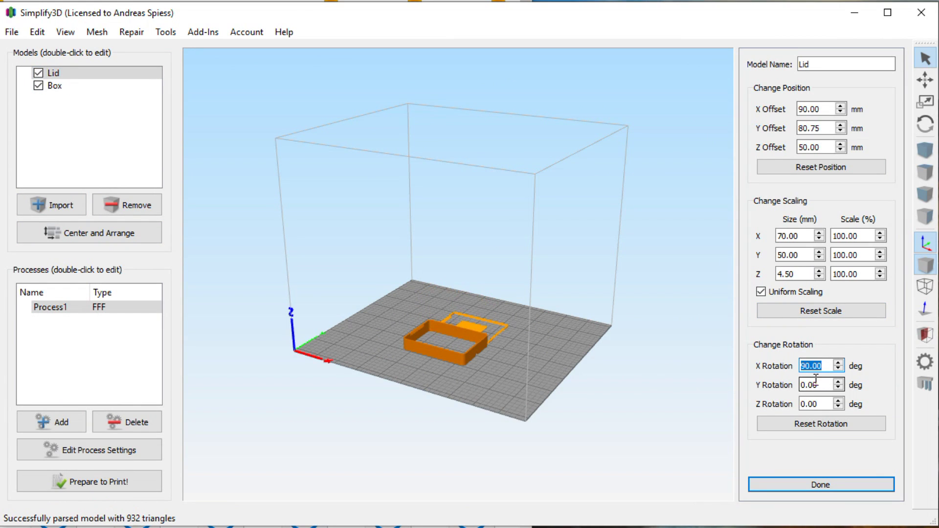
left_click(120, 234)
Prepare the arranged models for printing with Process1 and start saving the toolpaths to disk as G-code
left_click(83, 486)
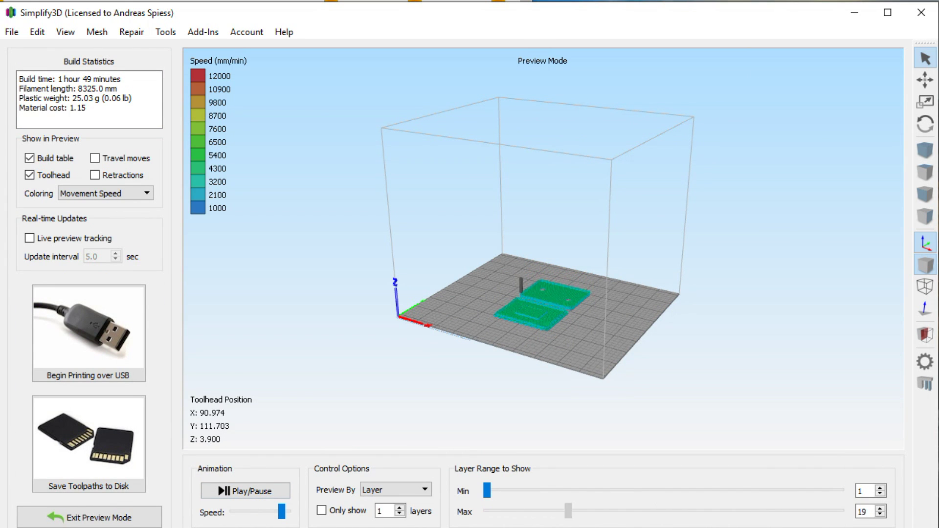
left_click(88, 440)
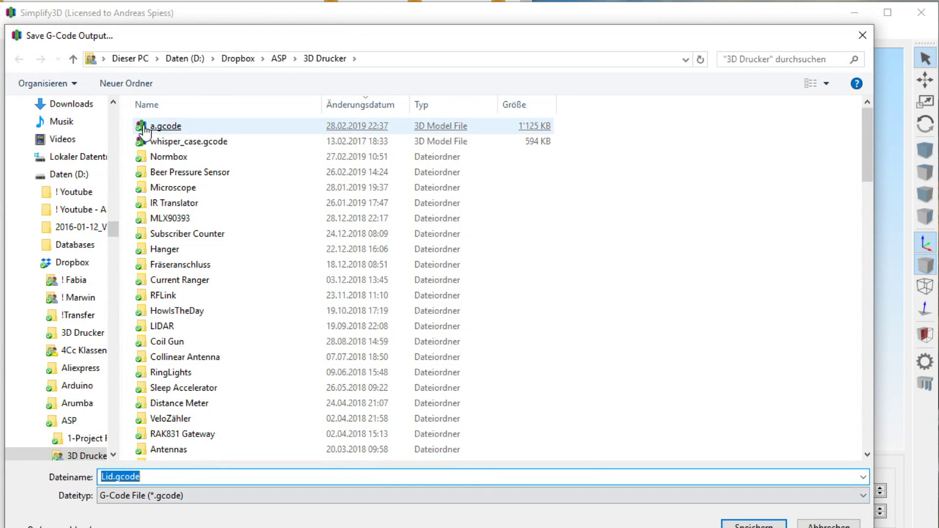